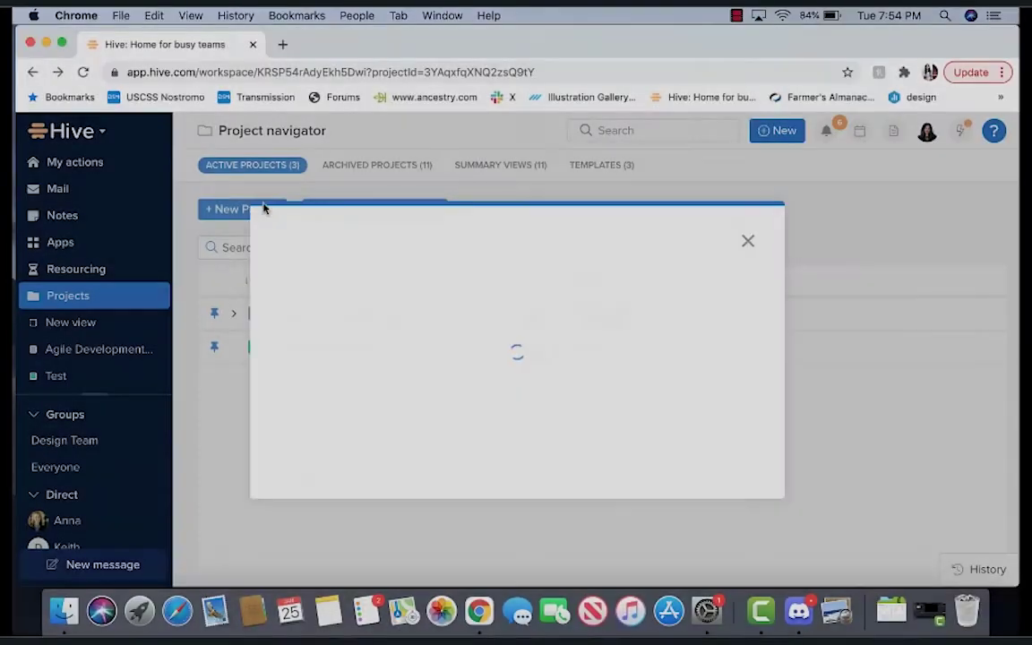
Step: Name the new project 'New Website 2022' and base it on Development Project Template
text(site 2022)
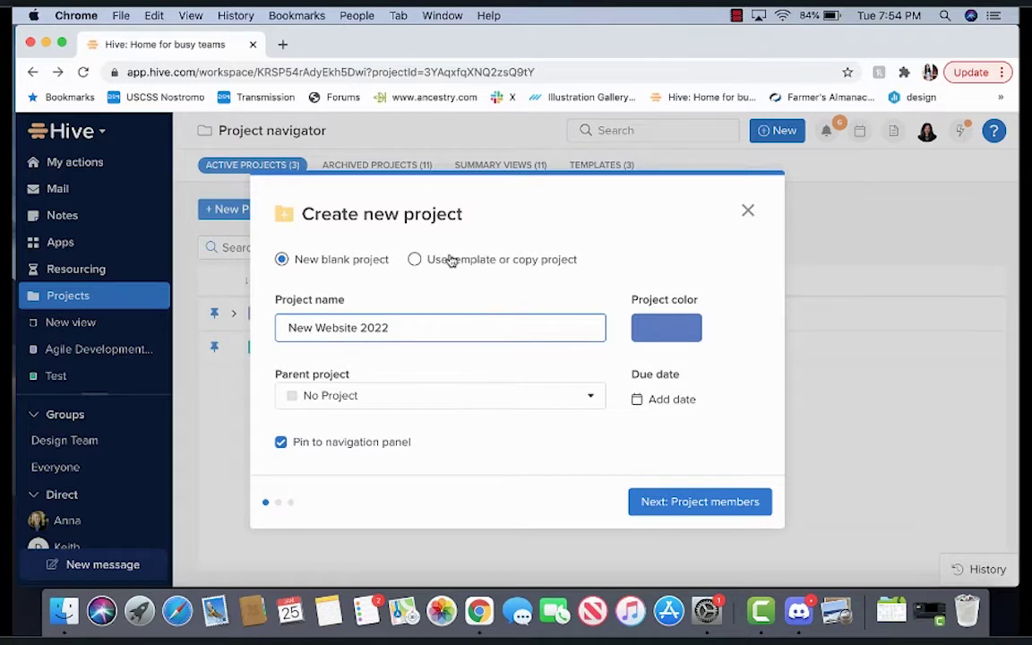
click(452, 259)
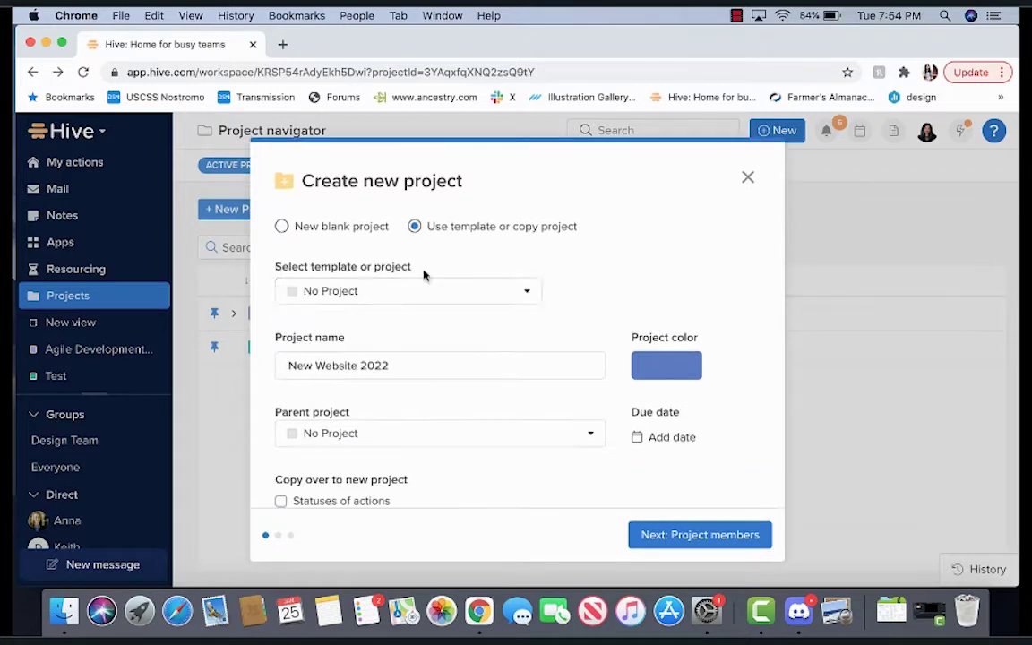
click(456, 302)
click(437, 394)
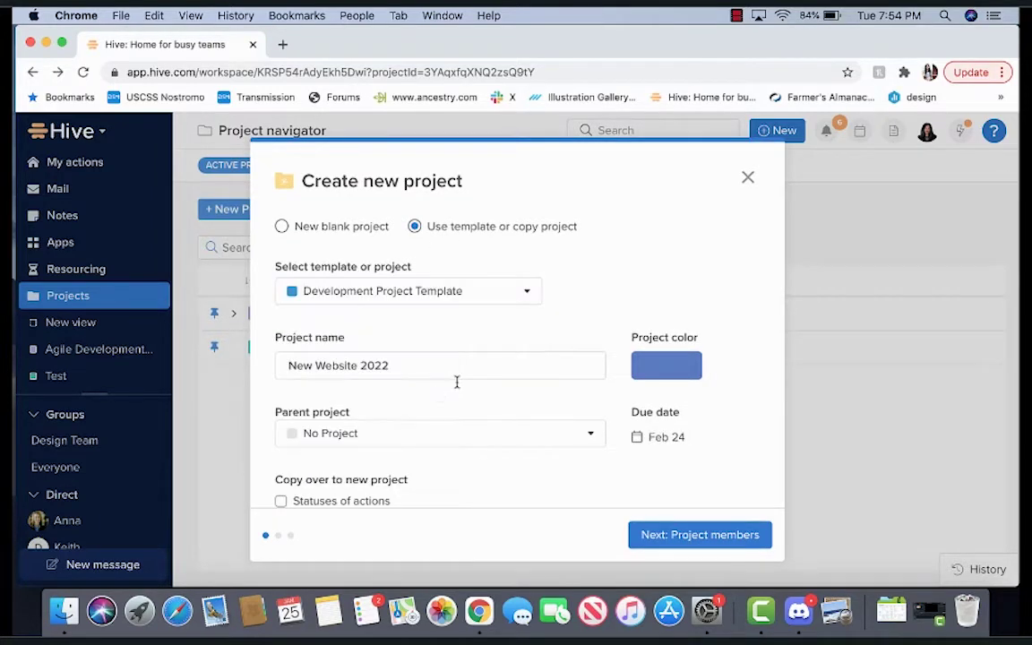
scroll(652, 345, down, 2)
Step: Set the due date to 29 April 2022 and copy statuses, assignees and approvals
click(656, 353)
click(806, 173)
click(806, 174)
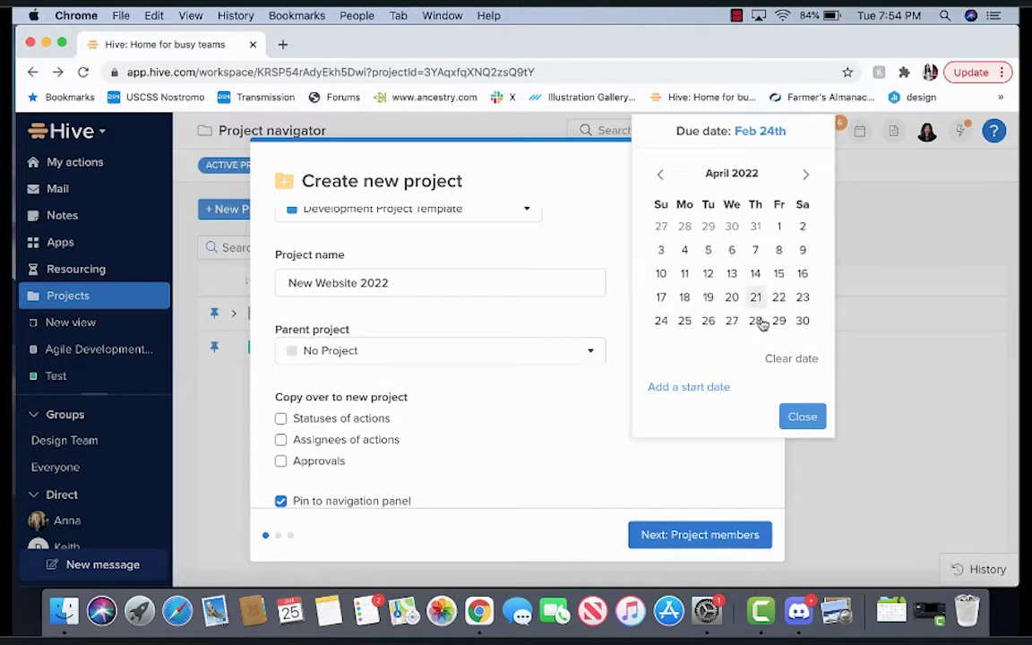
click(779, 320)
click(802, 417)
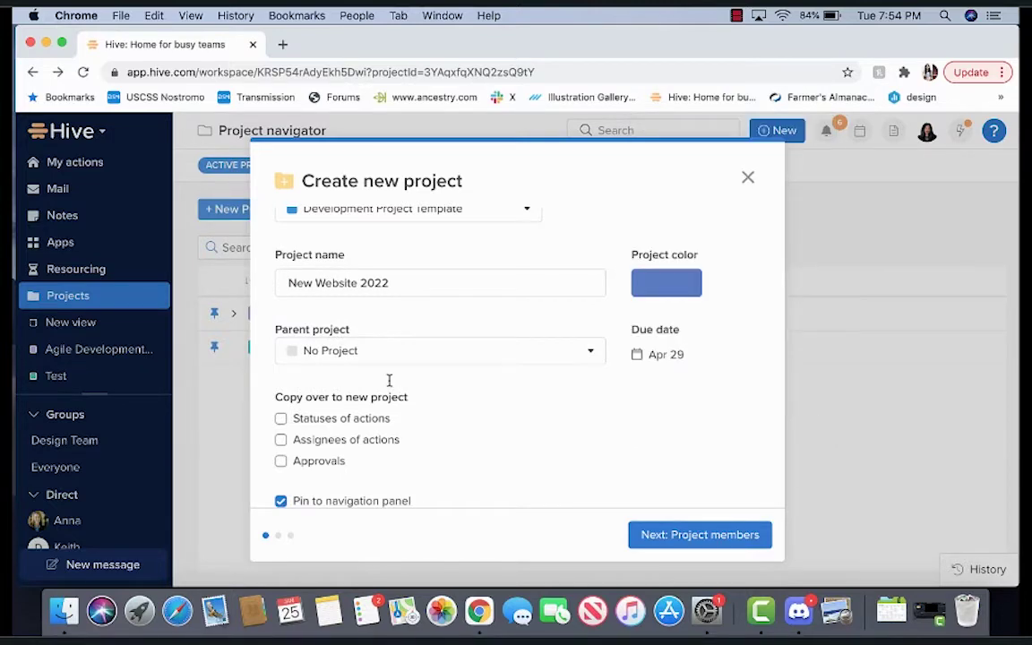
click(345, 419)
click(281, 440)
click(318, 460)
scroll(491, 468, down, 1)
Step: Let only the owner edit members, make the project public to the workspace, and create it
click(700, 535)
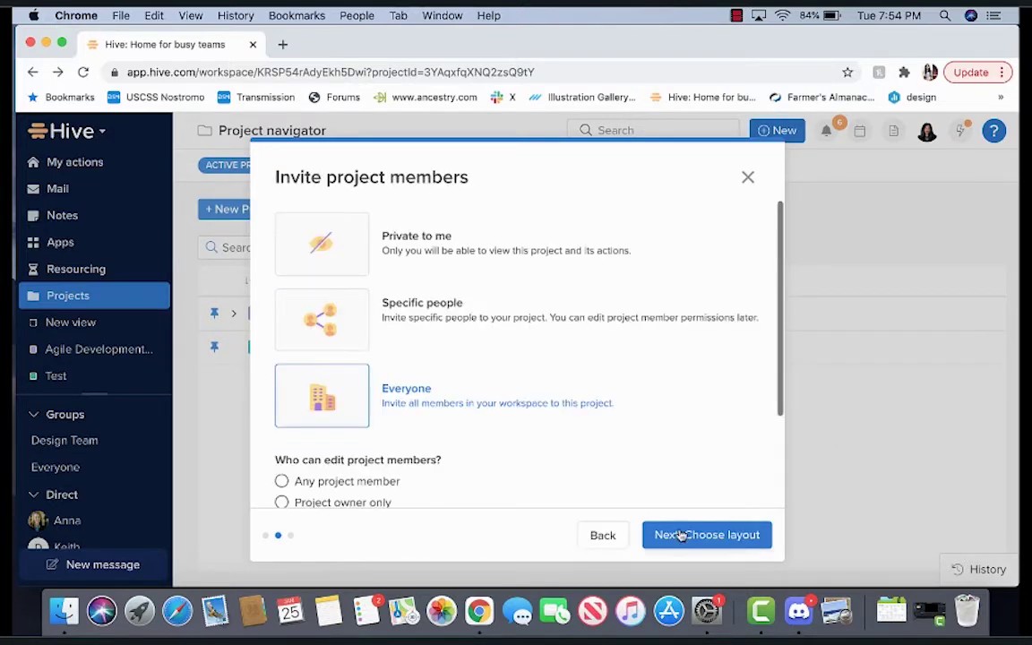
scroll(544, 441, down, 3)
click(350, 374)
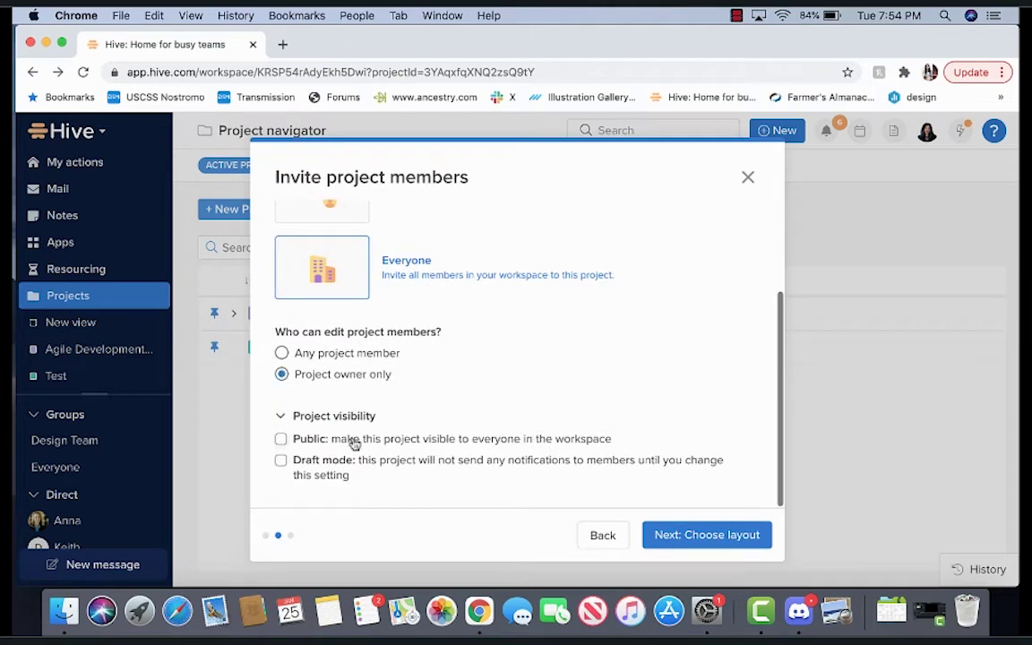
click(352, 439)
click(708, 535)
scroll(728, 495, down, 3)
scroll(727, 488, down, 5)
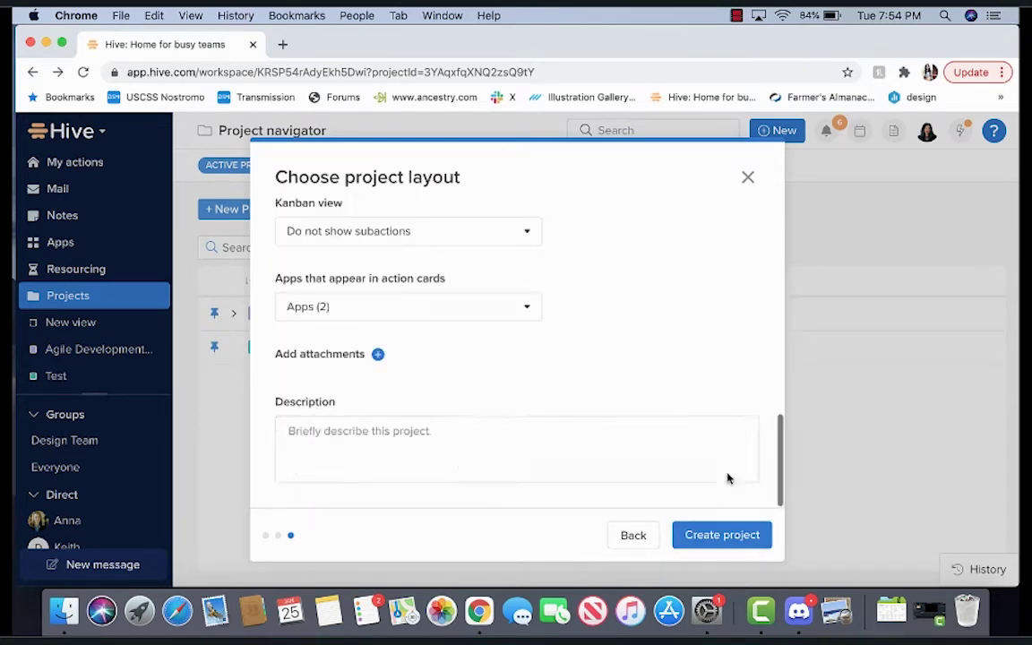
click(749, 535)
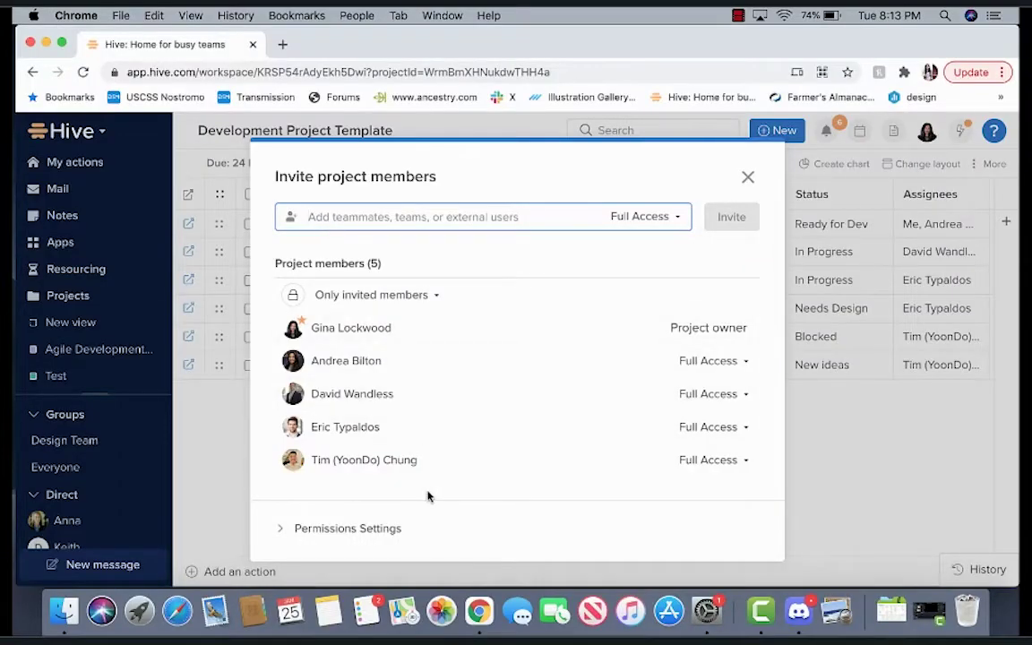
Step: Restrict member editing of Development Project Template to the project owner only and close the dialog
click(360, 529)
click(322, 452)
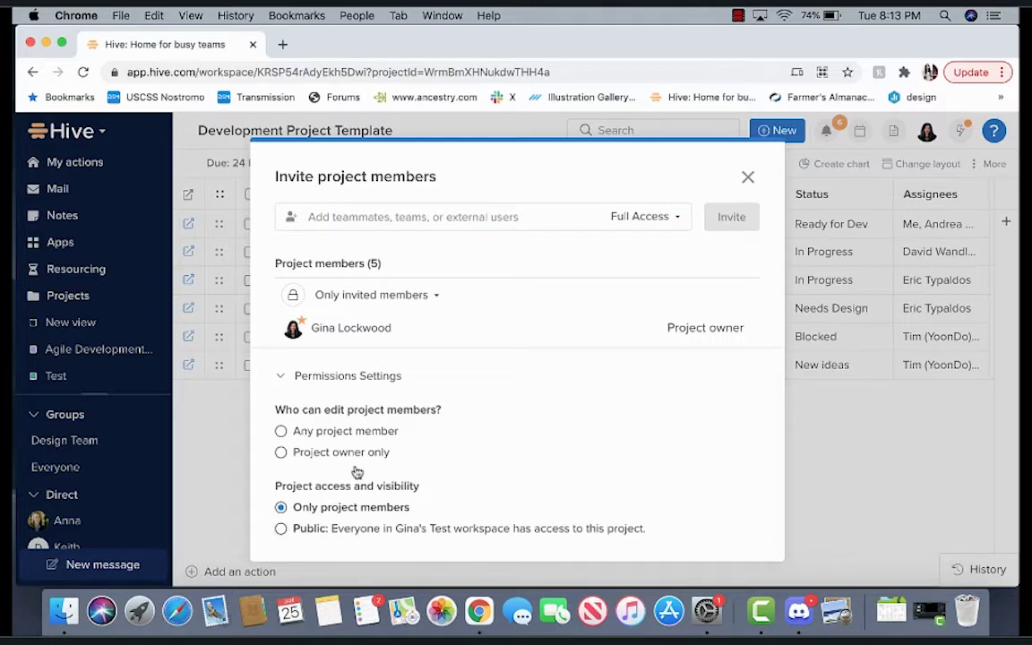
click(837, 482)
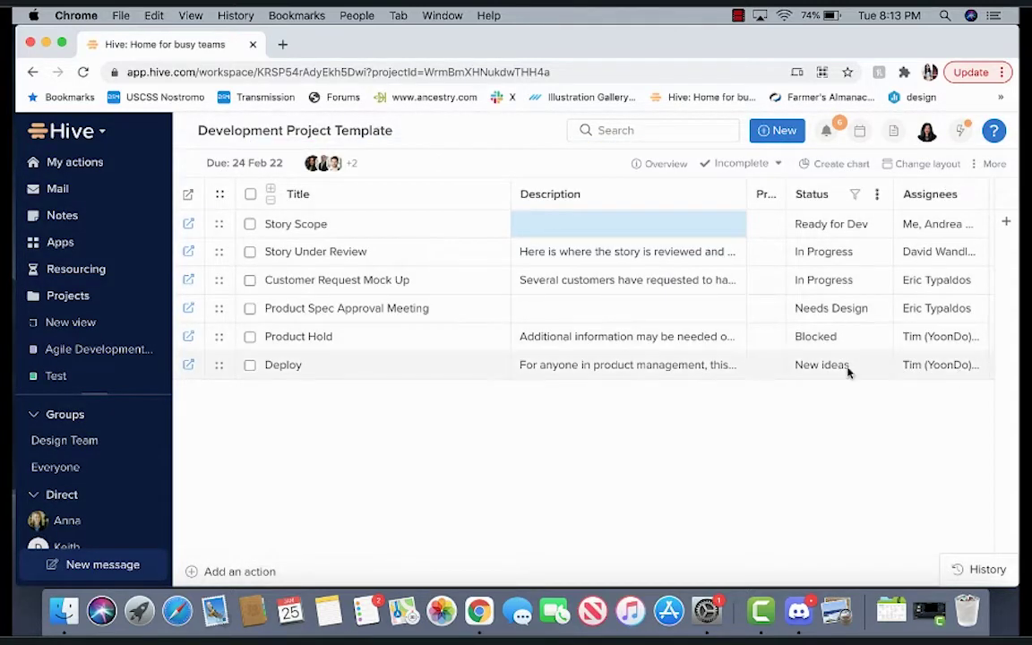
click(714, 226)
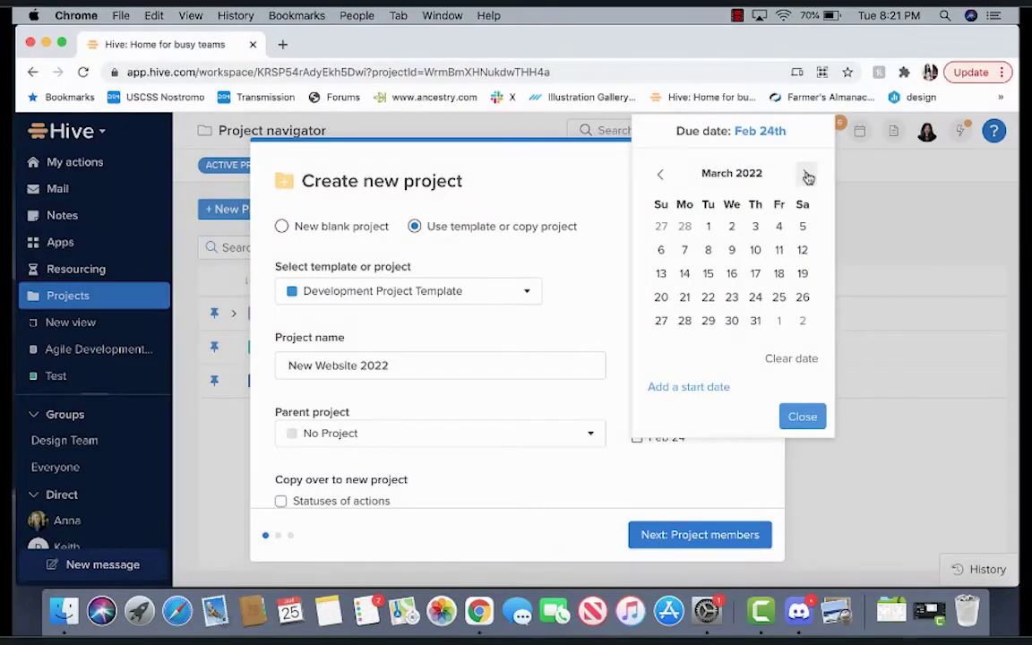
Step: Set the due date to April 29 and copy Statuses, Assignees and Approvals from the template
click(806, 176)
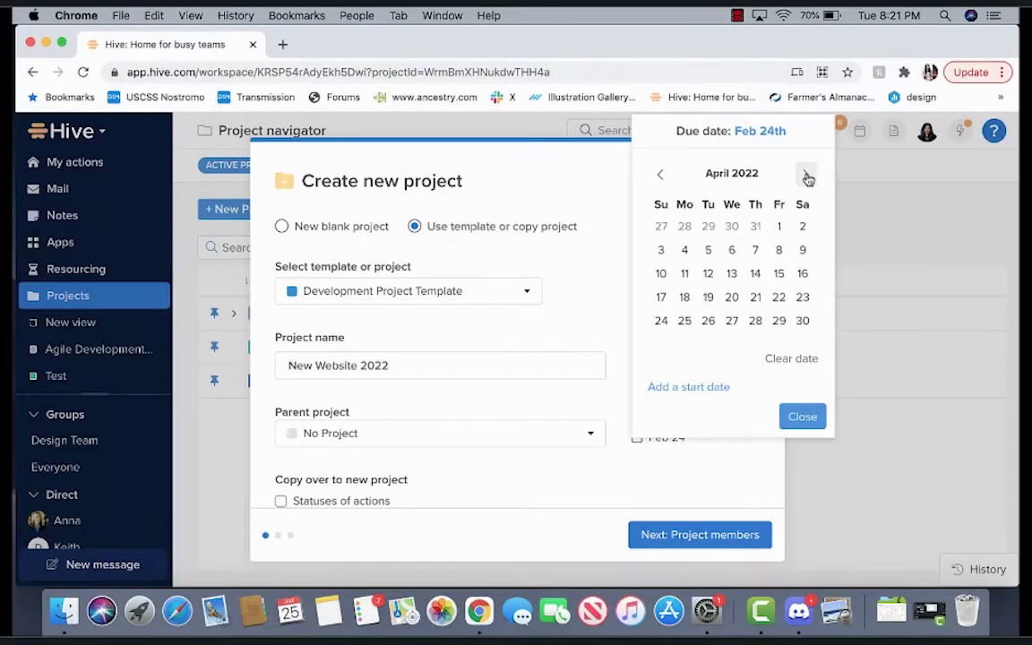
click(781, 322)
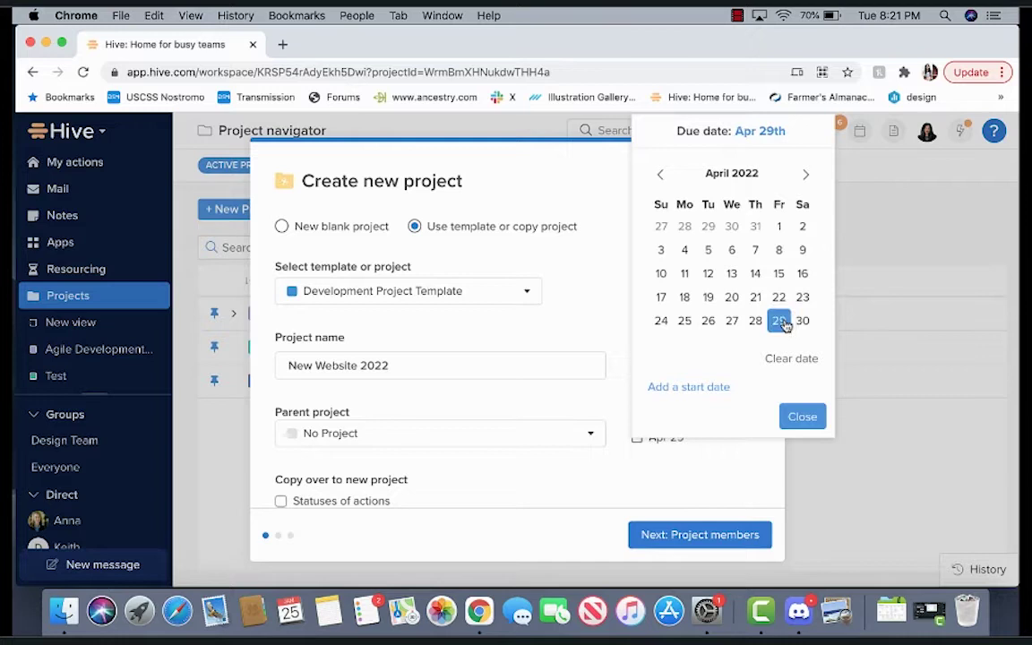
click(798, 420)
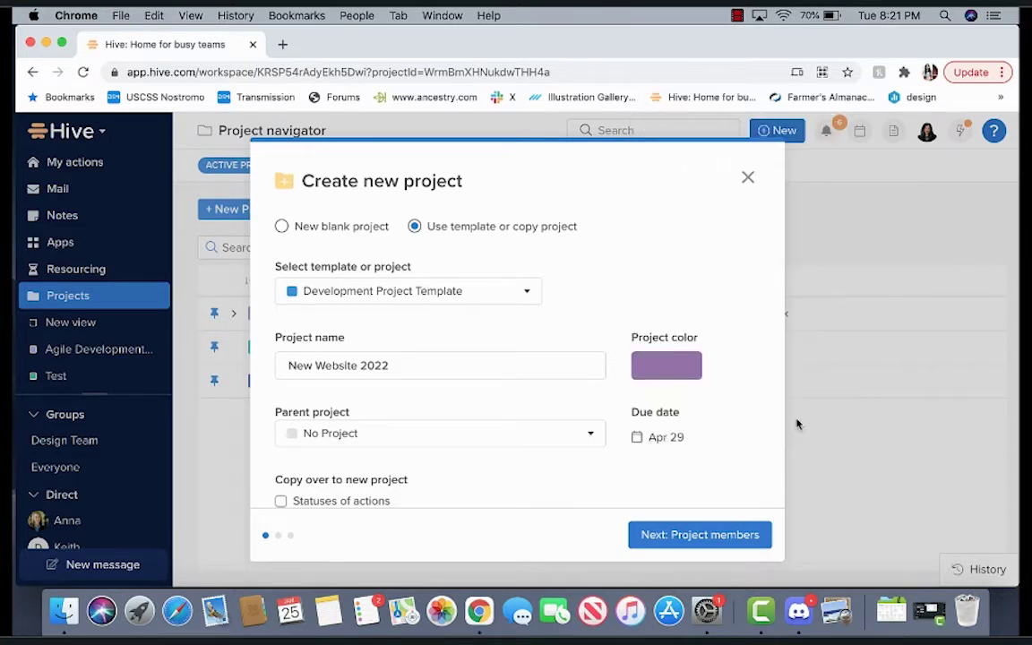
scroll(553, 456, down, 2)
scroll(553, 457, down, 2)
scroll(553, 456, down, 3)
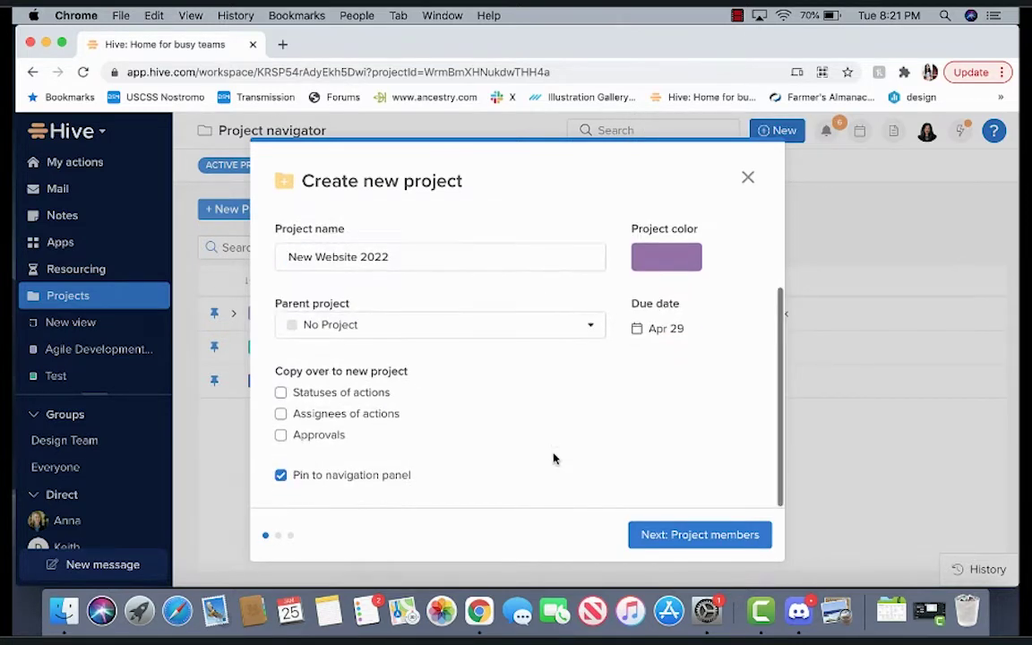
click(384, 394)
click(358, 414)
click(281, 436)
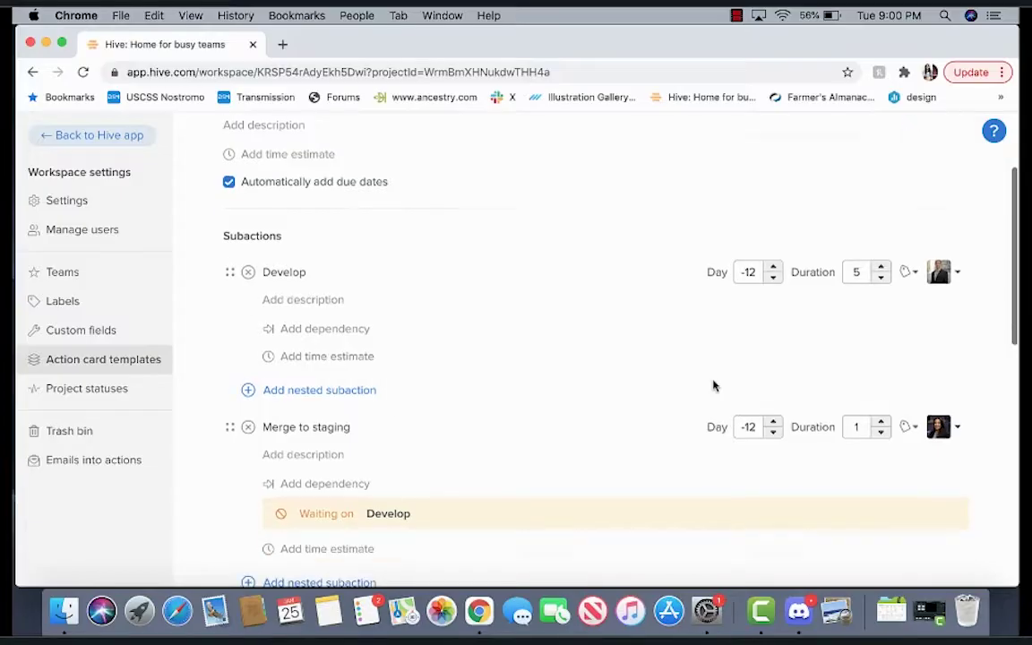
Step: Add the pink New label to the template's Develop subaction
scroll(713, 385, down, 1)
scroll(714, 385, down, 2)
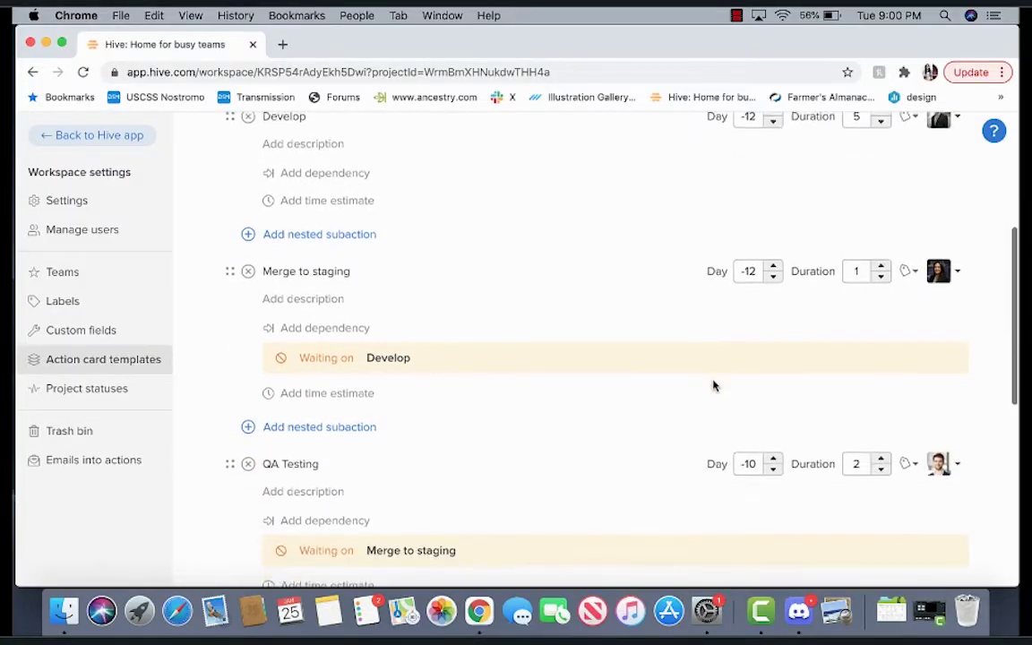
scroll(714, 386, down, 1)
scroll(713, 385, up, 1)
scroll(714, 386, up, 3)
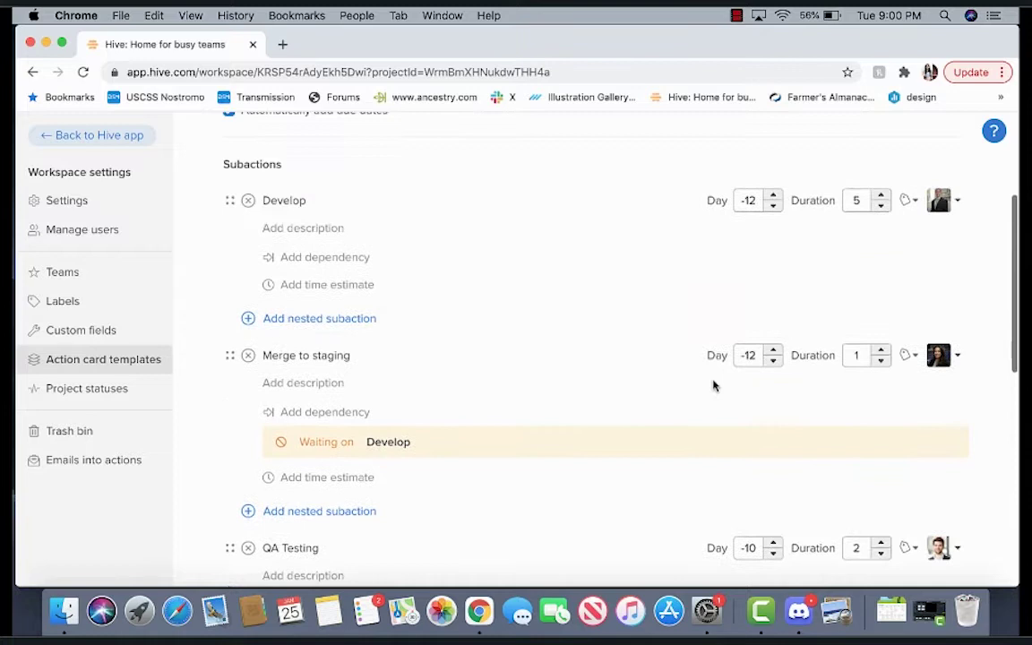
scroll(714, 386, up, 2)
scroll(735, 375, up, 1)
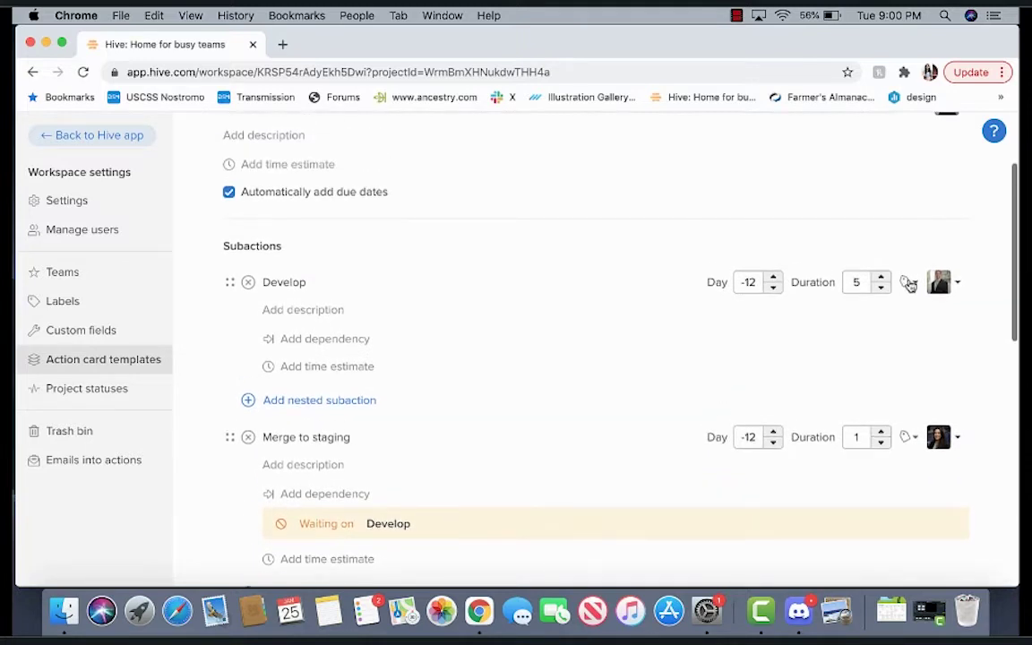
click(908, 282)
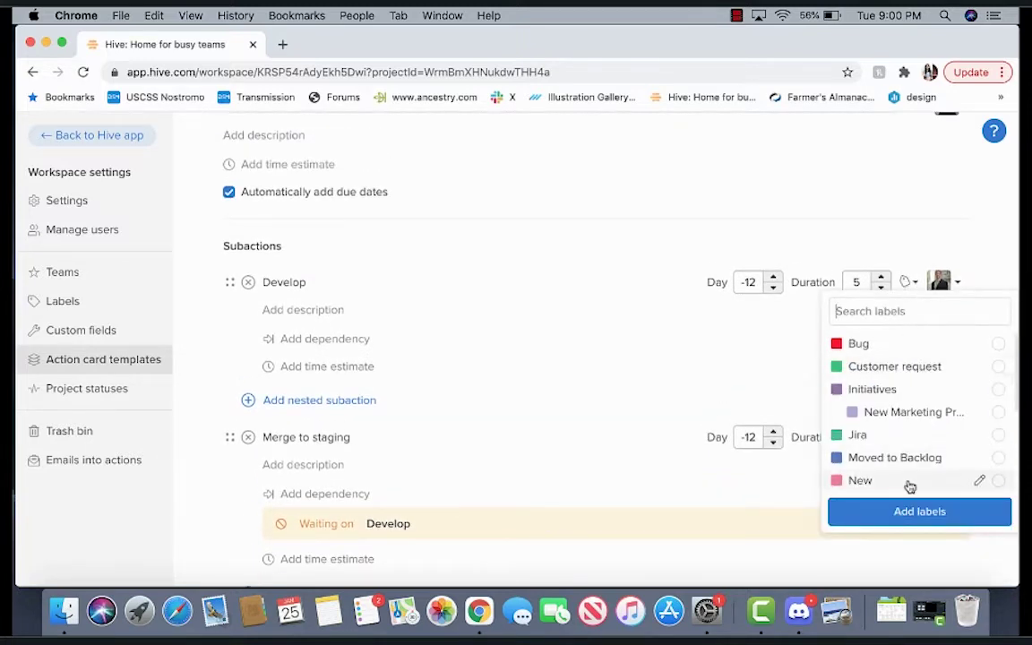
click(910, 484)
click(914, 513)
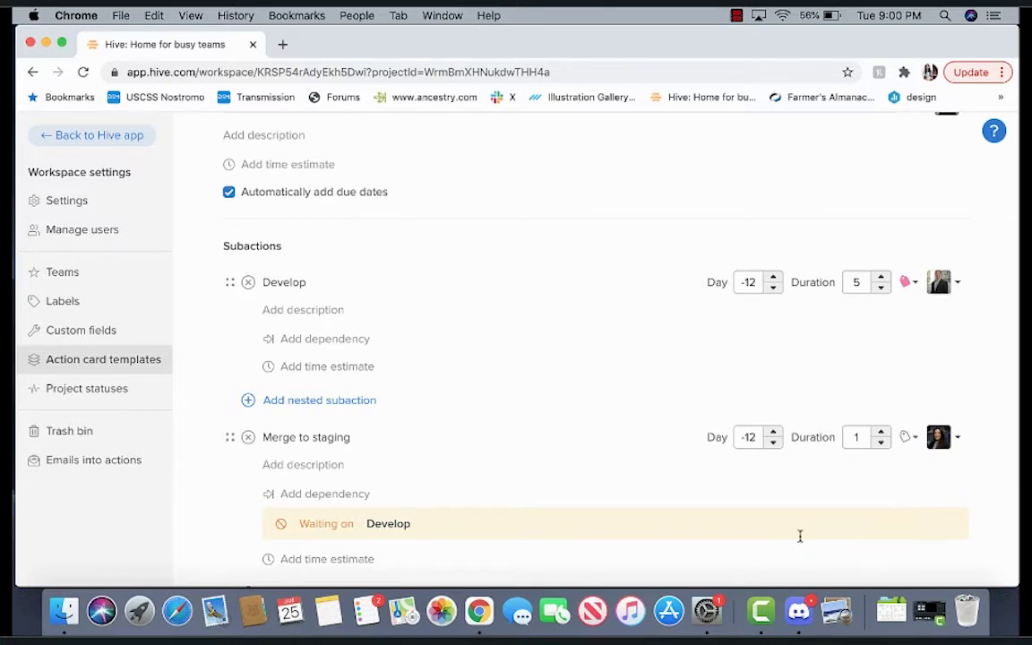
scroll(801, 541, down, 1)
scroll(800, 542, down, 5)
scroll(800, 541, down, 1)
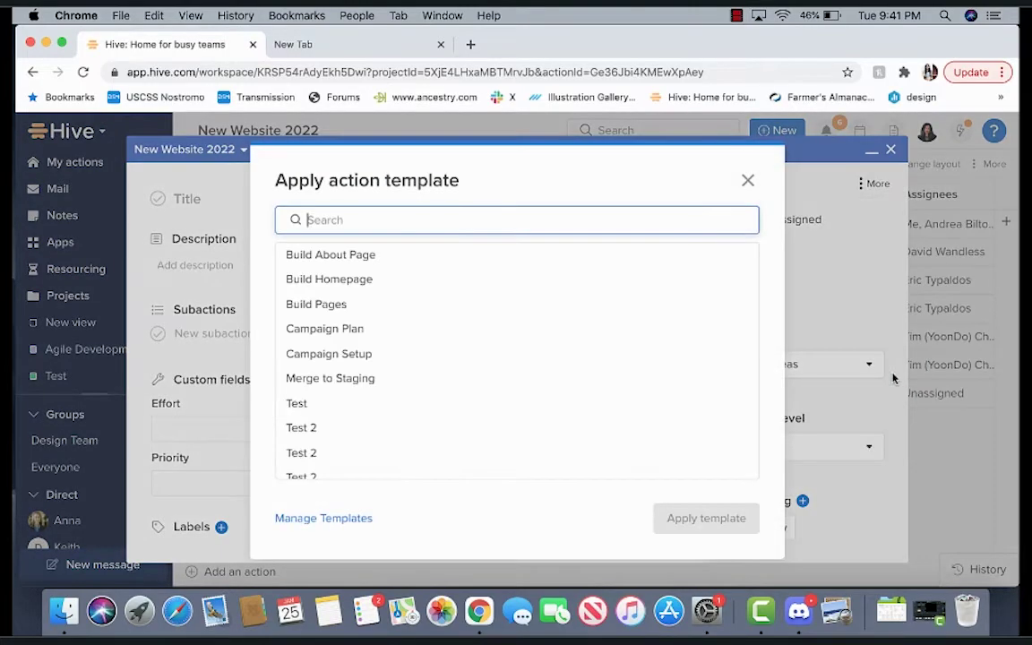
Step: Search 'build ho' and apply the Build Homepage template to the action, confirming the prompt
text(build ho)
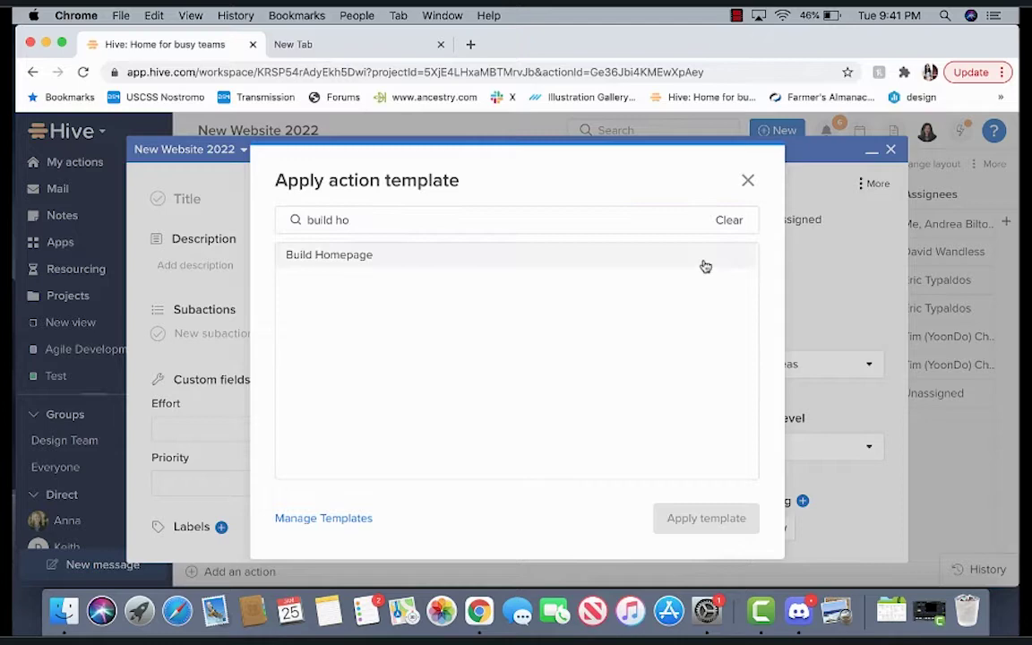
click(702, 258)
click(706, 518)
click(590, 430)
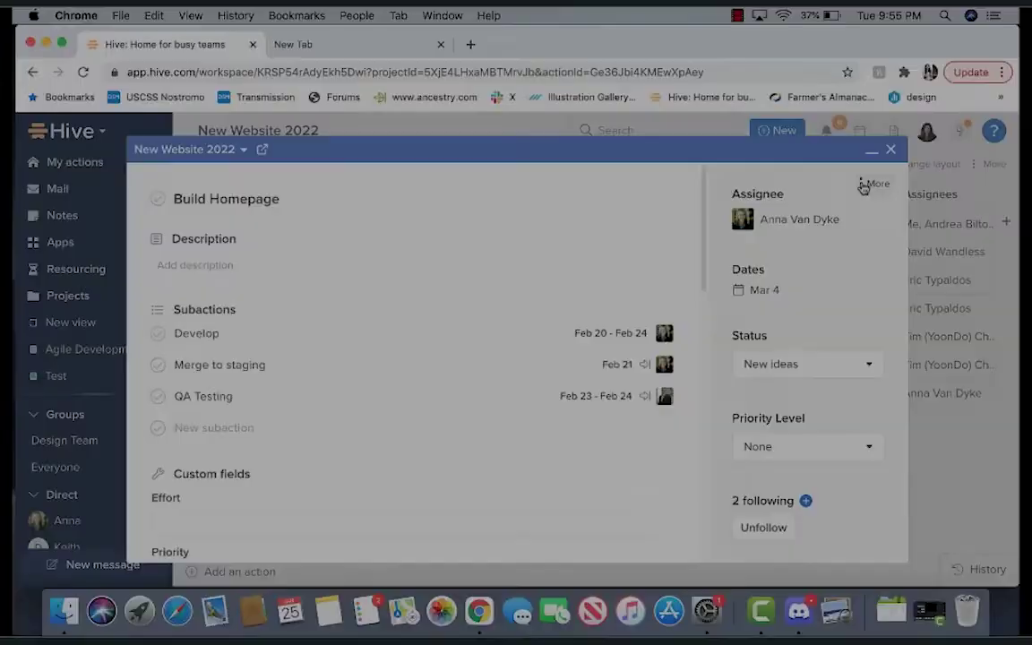
Step: Name the template Build Homepage and assign it to teammate Anna
click(863, 185)
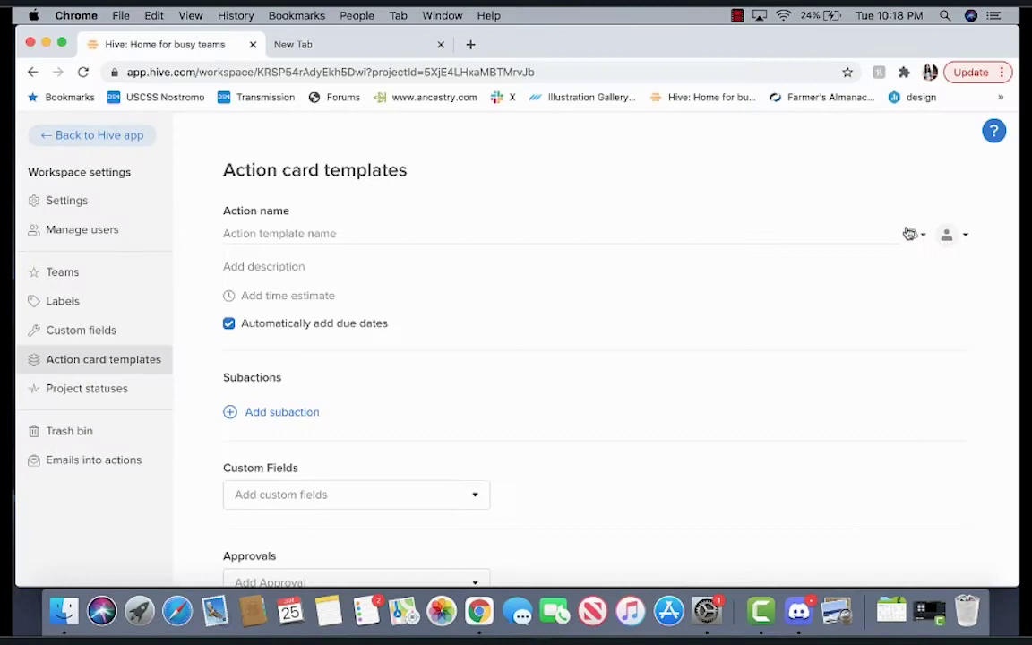
text(Build)
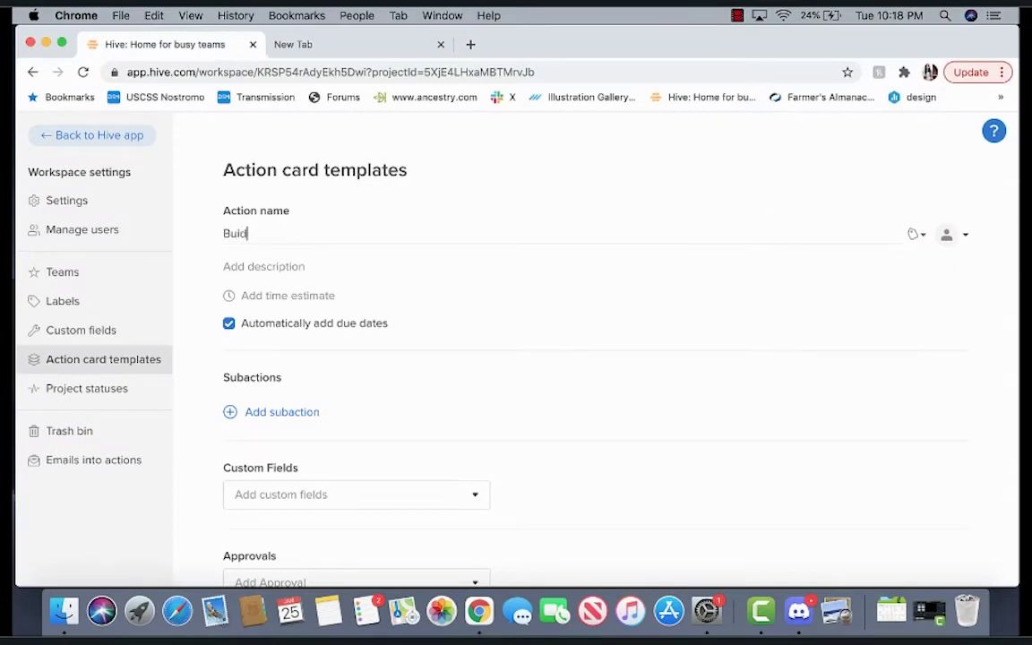
text(epage)
click(951, 249)
text(anna)
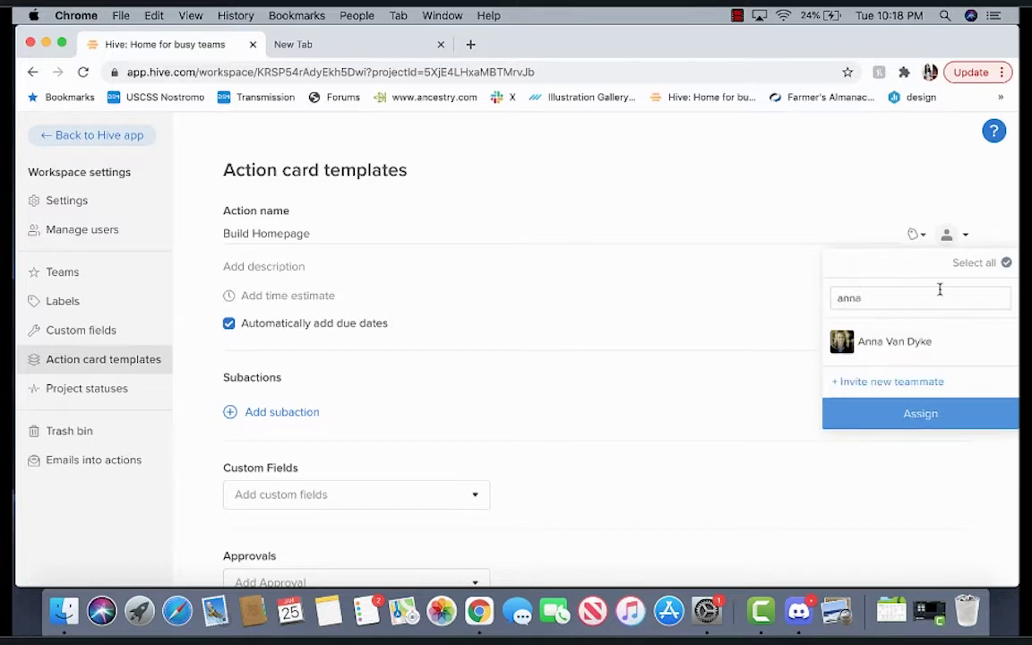
click(940, 342)
Step: Leave the template without any labels or time estimate
click(916, 236)
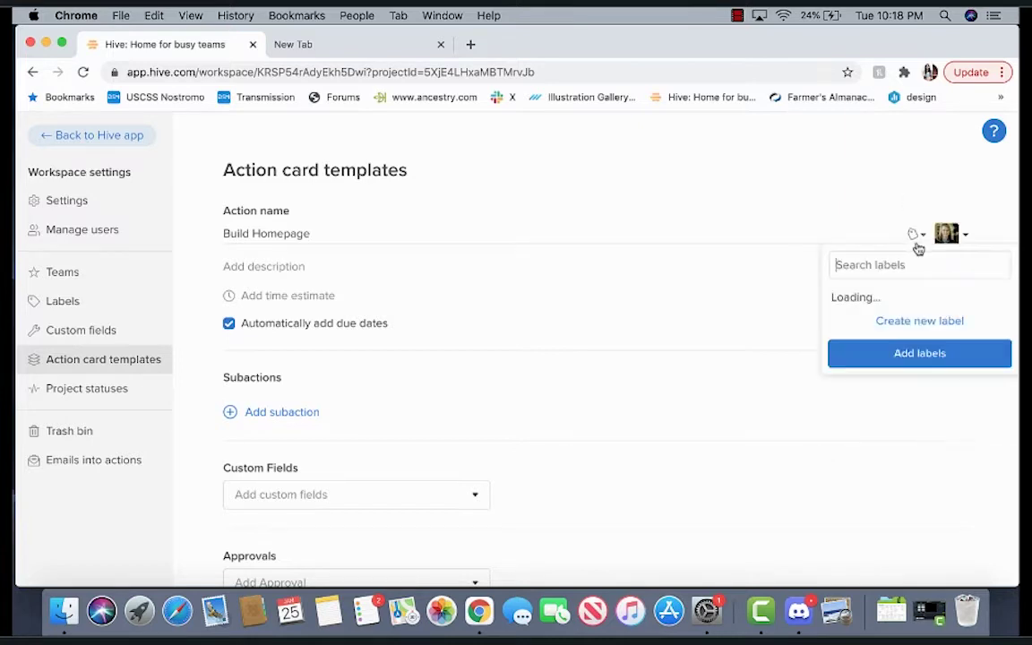
click(502, 305)
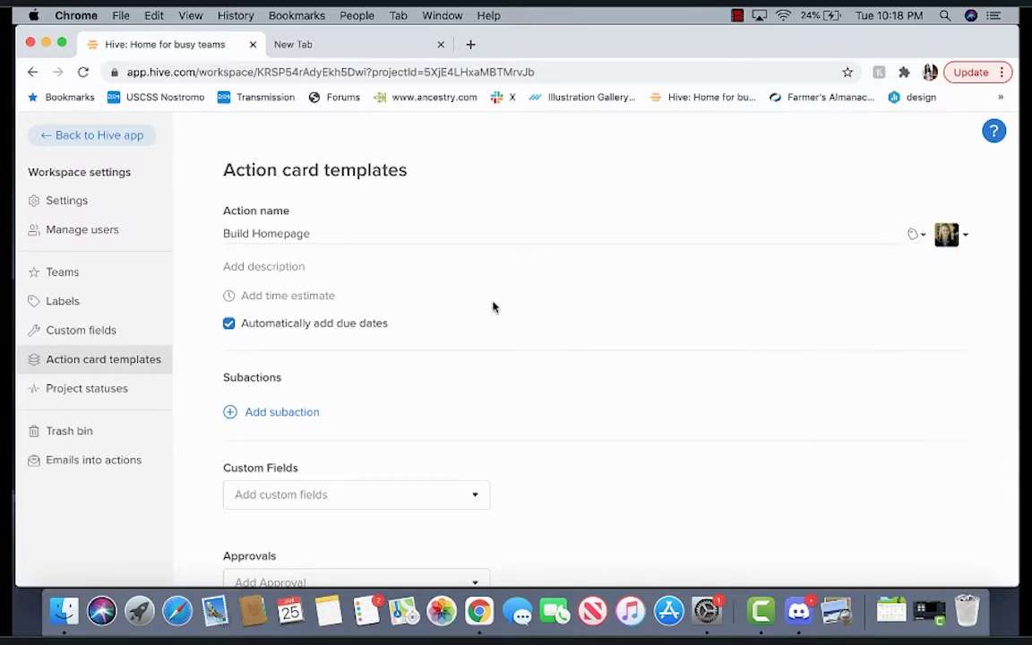
click(320, 297)
click(368, 411)
Step: Add the subactions Develop, Merge to staging and QA Testing
text(Develop)
key(Return)
scroll(293, 436, down, 3)
text(Merge)
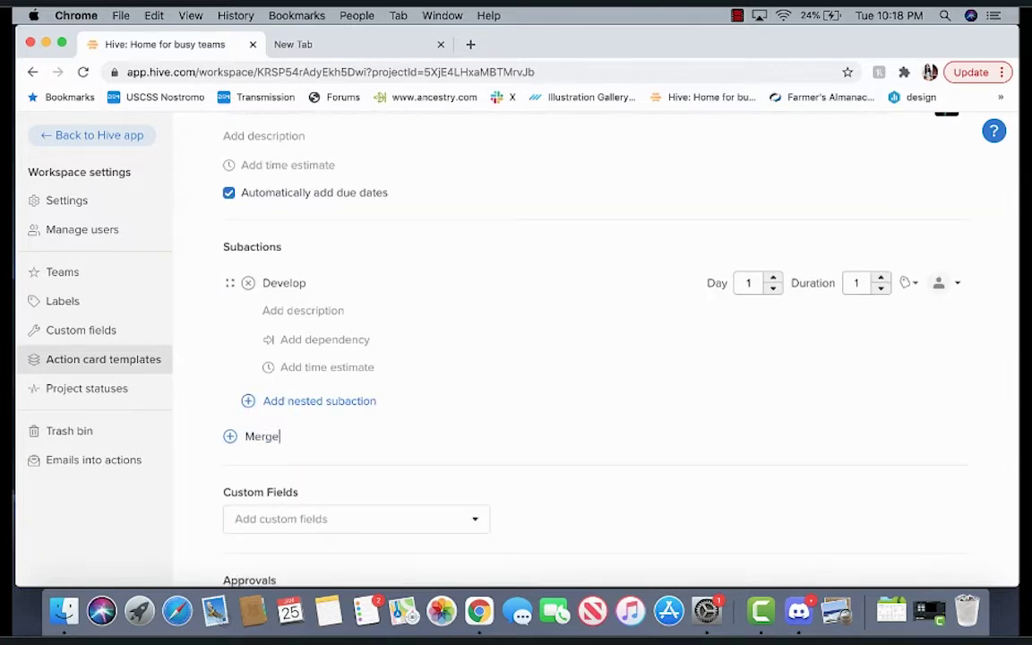
text(gin)
key(Return)
scroll(269, 493, down, 3)
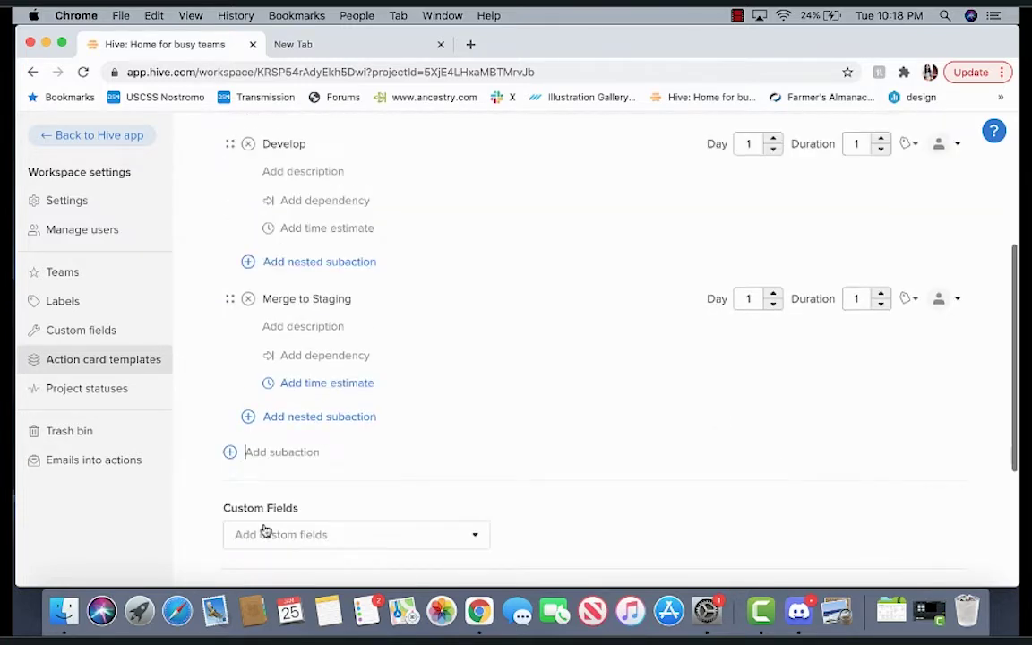
text(QA Testing)
key(Return)
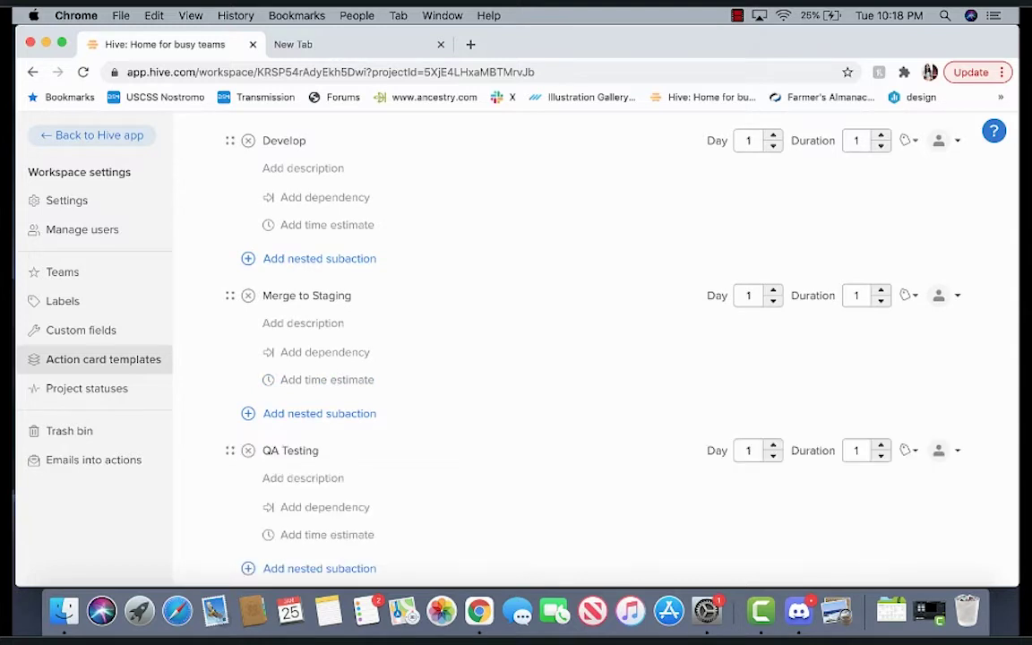
scroll(452, 357, up, 4)
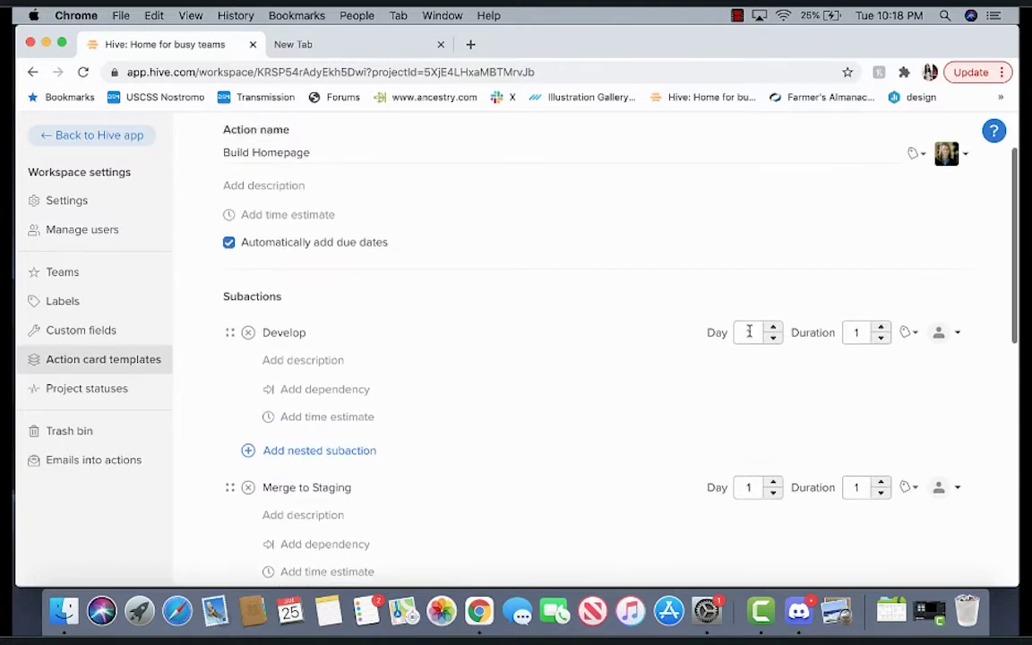
Step: Select Develop's day value and check Merge to staging's time estimate, leaving it unchanged
double_click(749, 331)
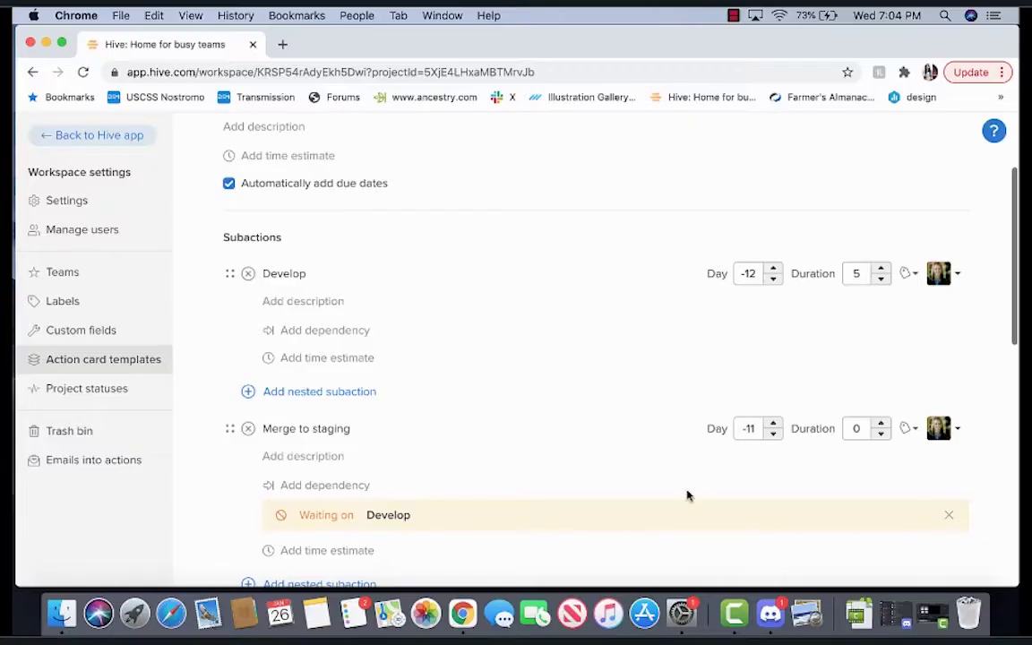
click(355, 550)
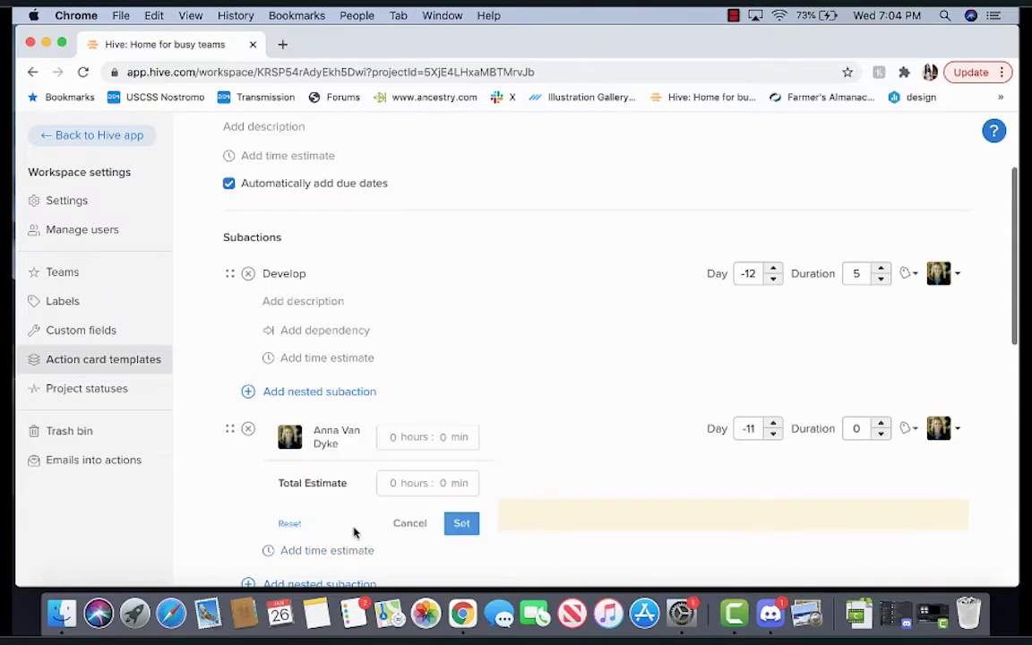
click(462, 526)
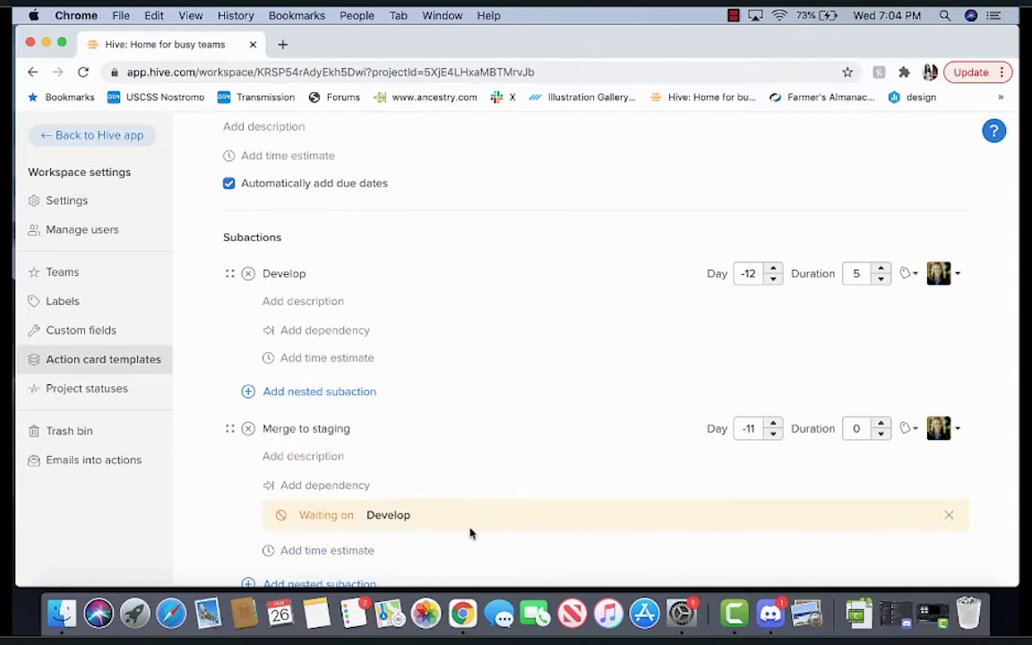
scroll(470, 533, down, 5)
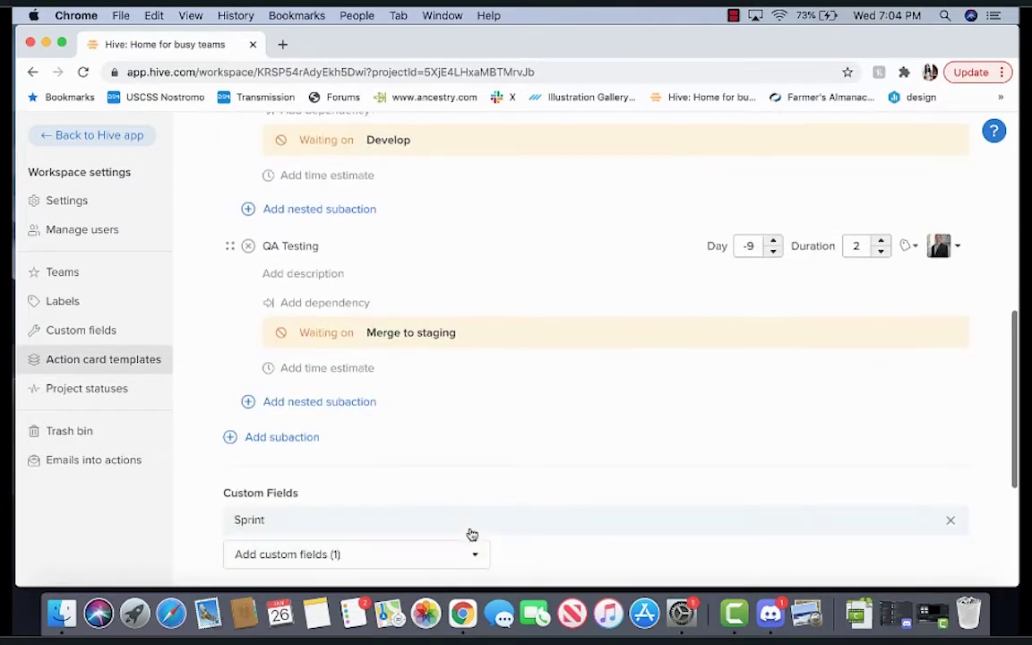
scroll(471, 533, down, 3)
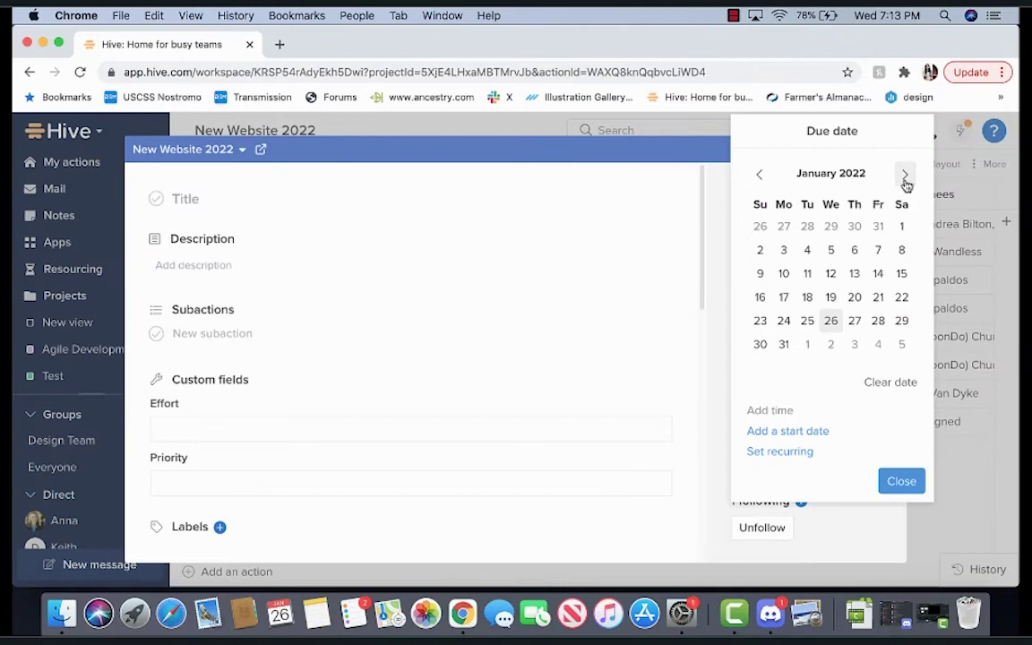
Step: Set the new action's due date to March 24, 2022
click(905, 178)
click(855, 296)
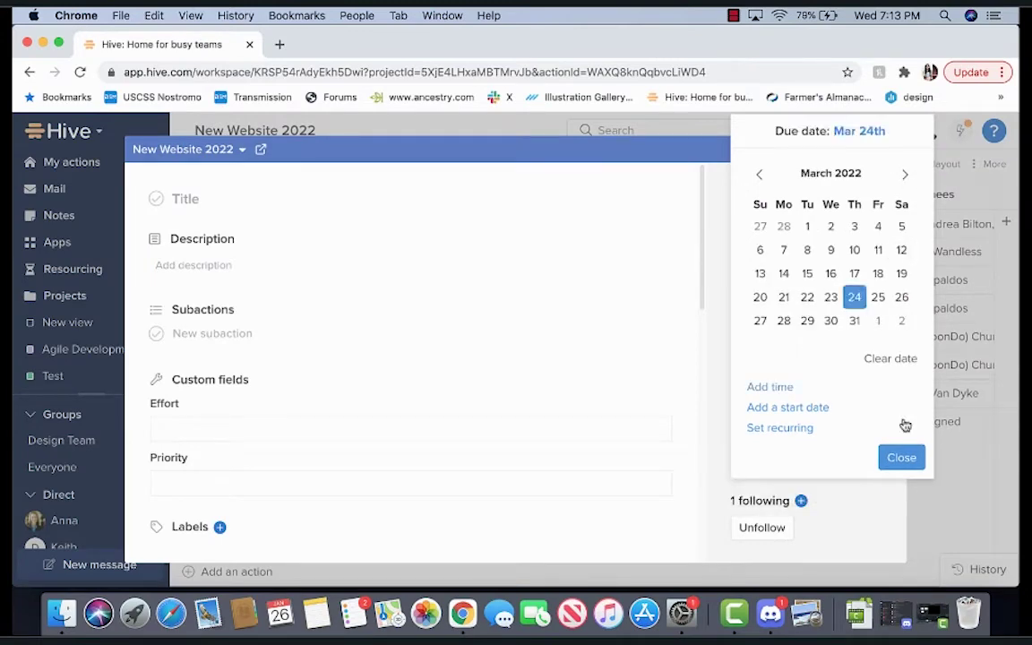
click(902, 457)
Step: Apply the Build Homepage action template to the action, searching 'bu', and confirm
click(858, 186)
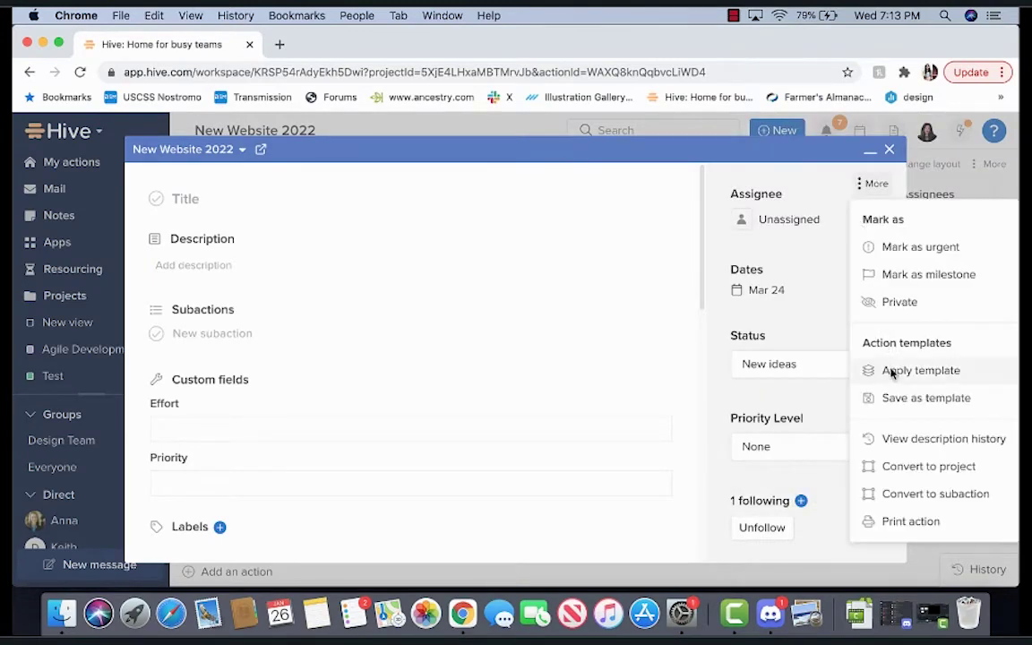
click(868, 368)
text(bui)
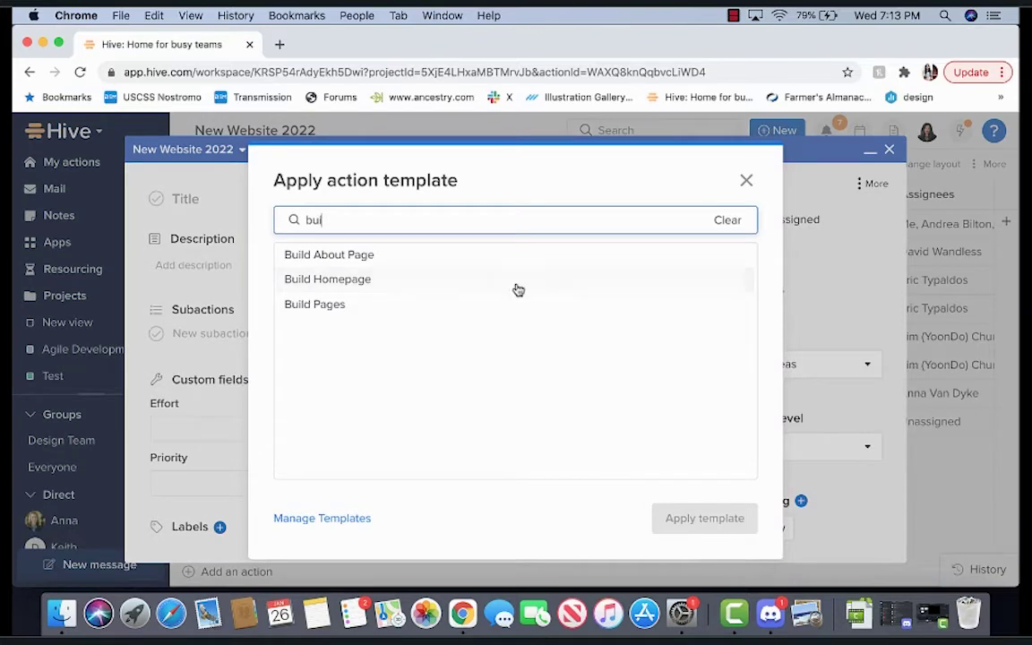
click(516, 284)
click(676, 518)
click(598, 429)
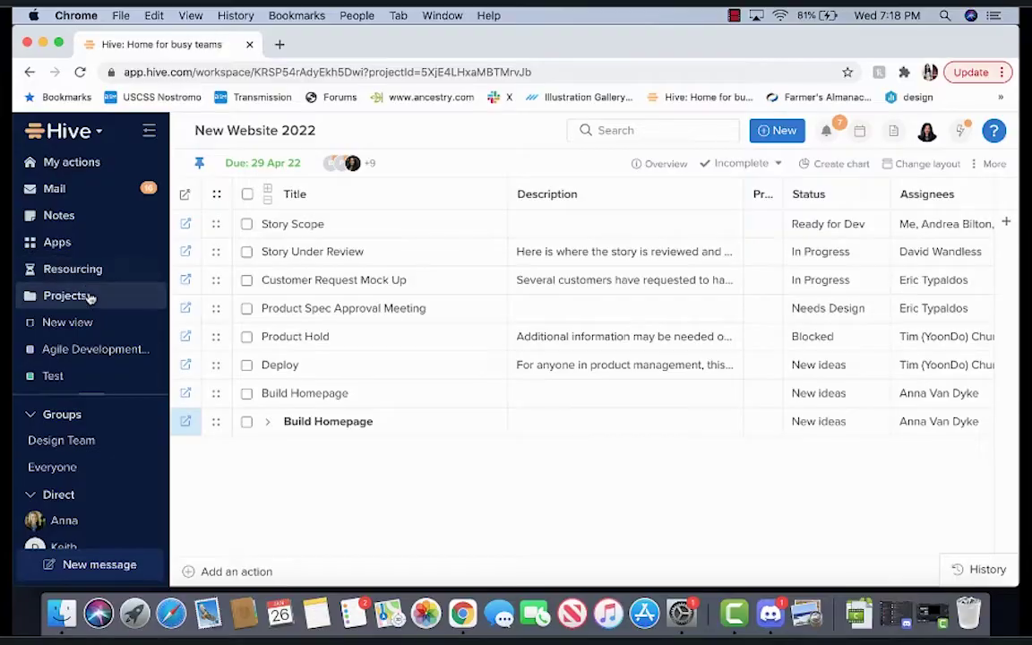
Step: Open Development Project Template's settings for editing from the project navigator
click(87, 296)
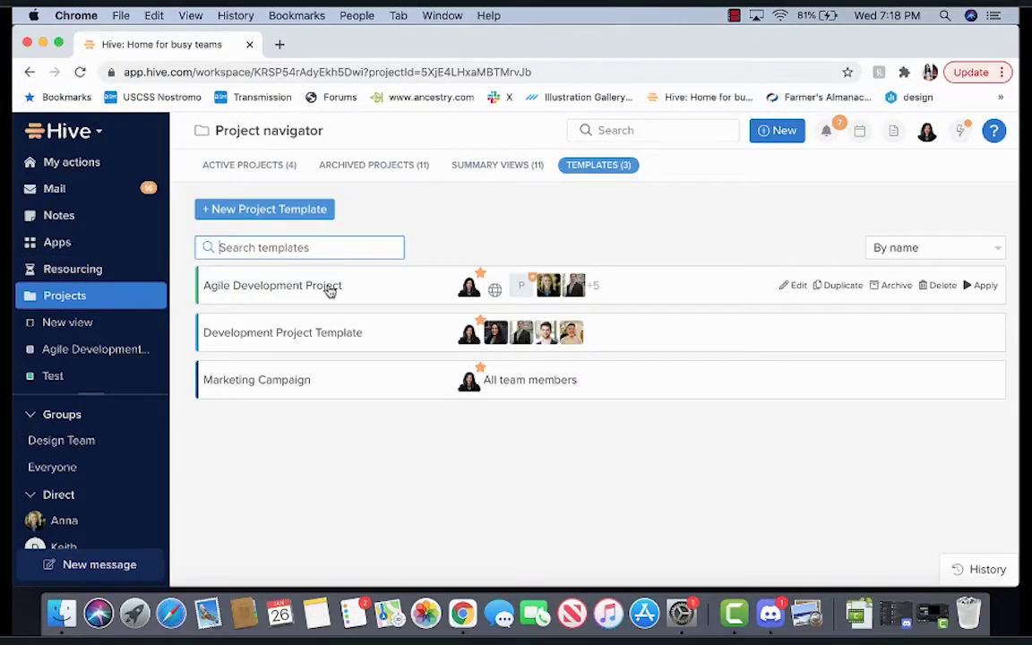
click(396, 331)
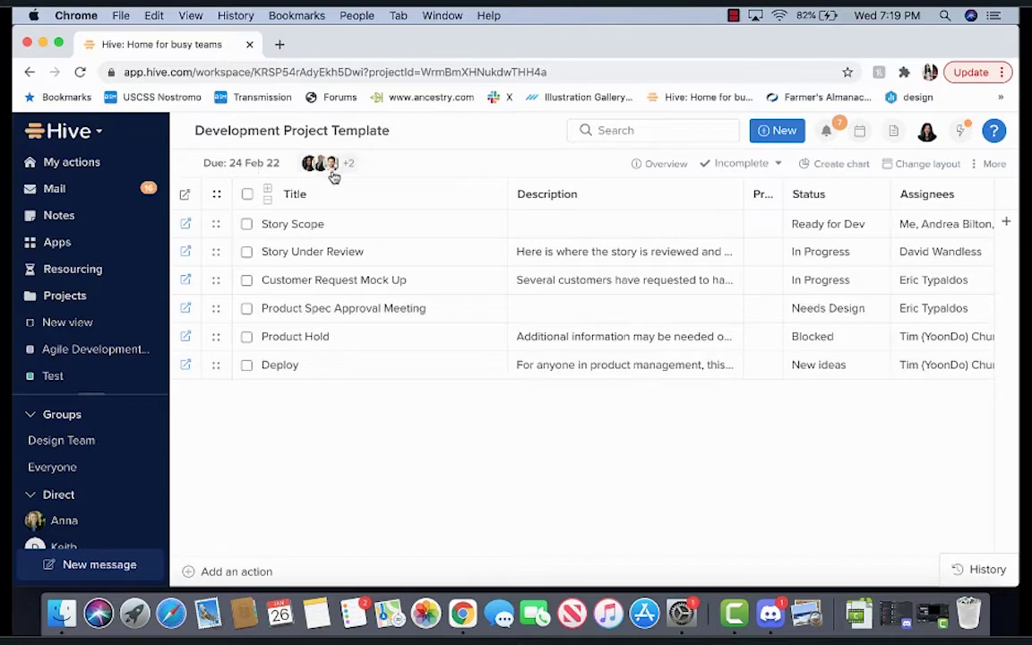
click(990, 165)
click(907, 199)
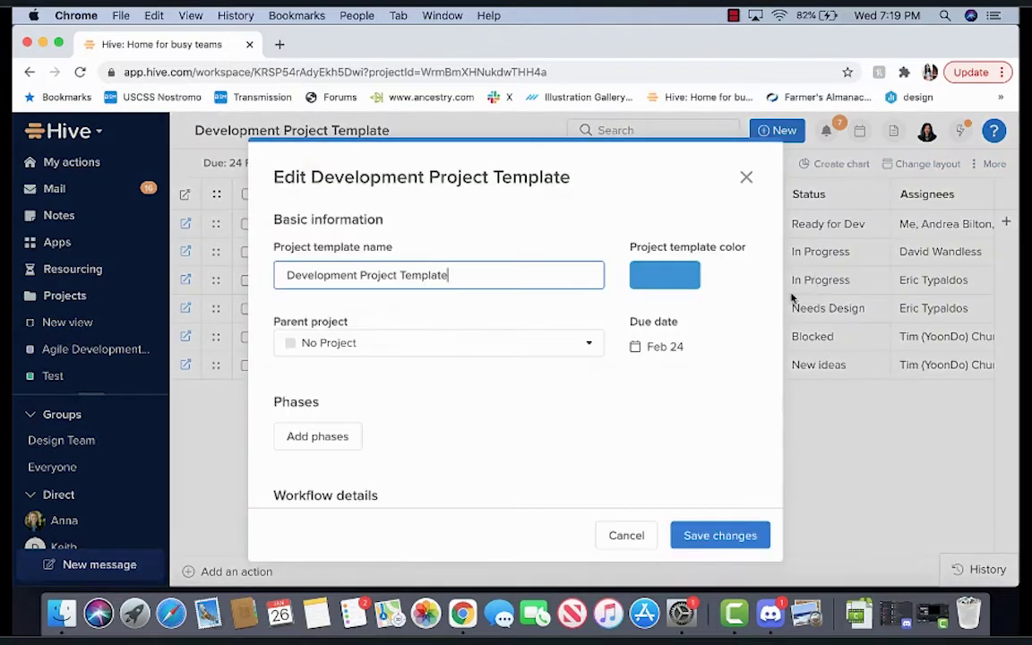
Step: Add placeholders Place Holden, Content and Designer, then save the template changes
scroll(629, 368, down, 5)
scroll(629, 372, down, 1)
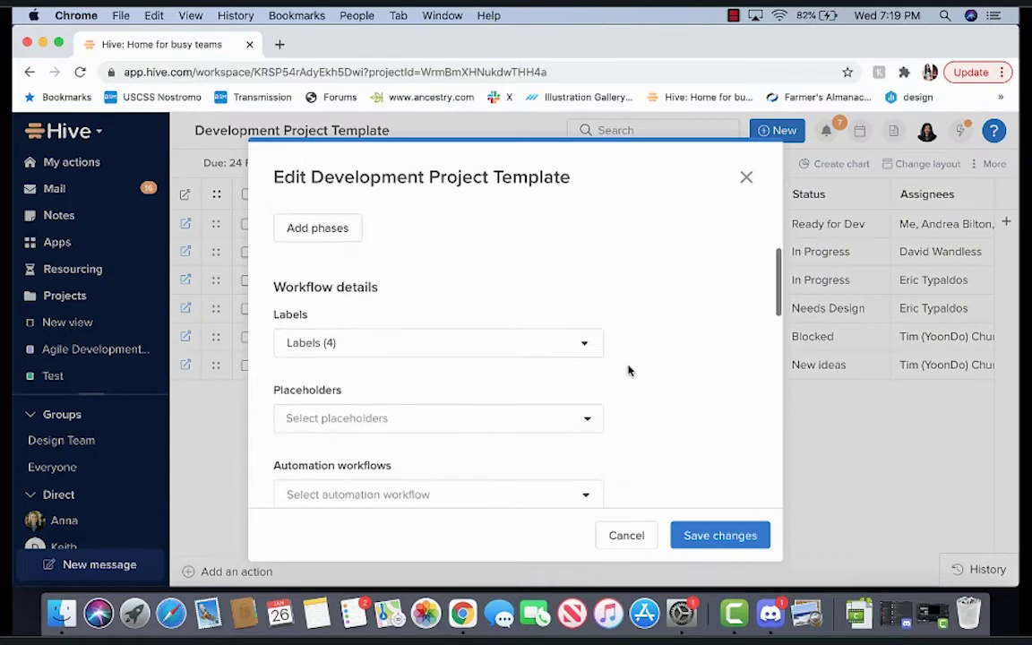
click(572, 419)
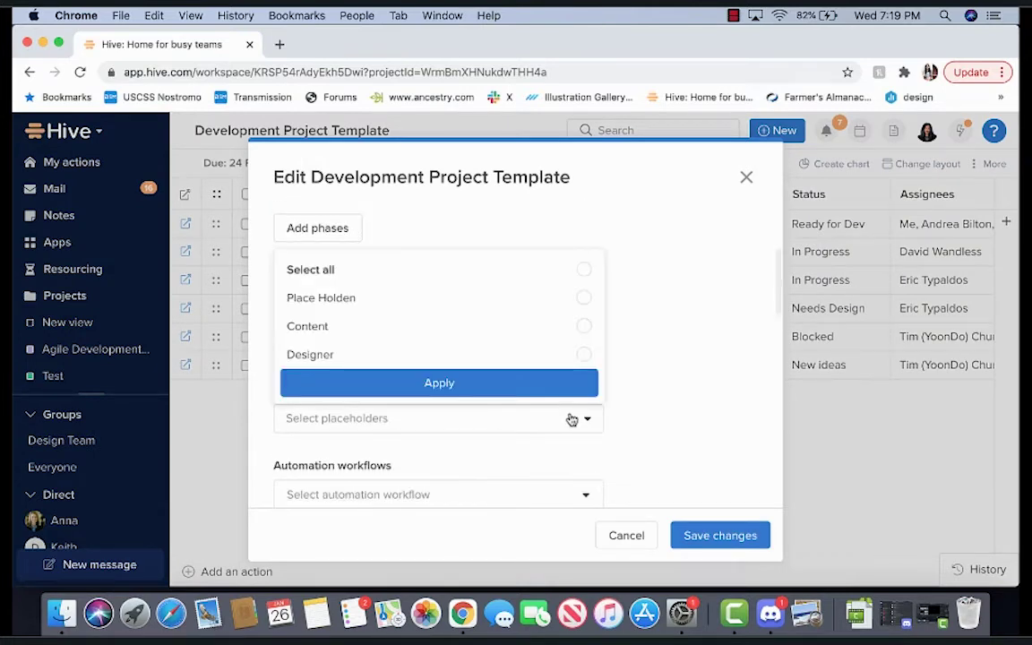
click(583, 303)
click(584, 326)
click(584, 354)
click(583, 382)
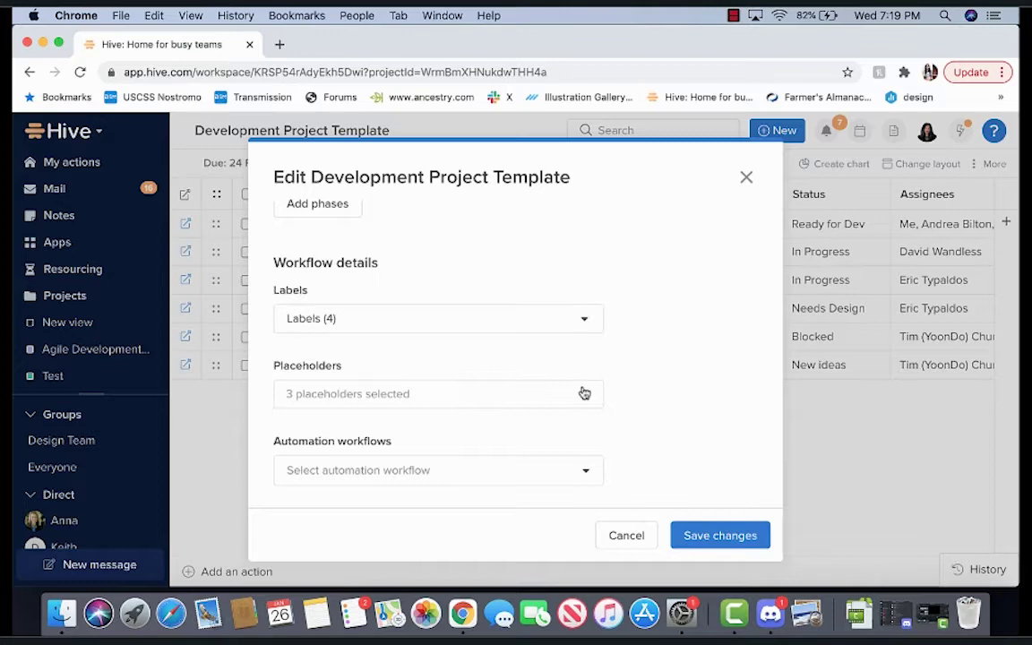
scroll(676, 440, down, 1)
scroll(675, 440, down, 5)
scroll(676, 440, down, 4)
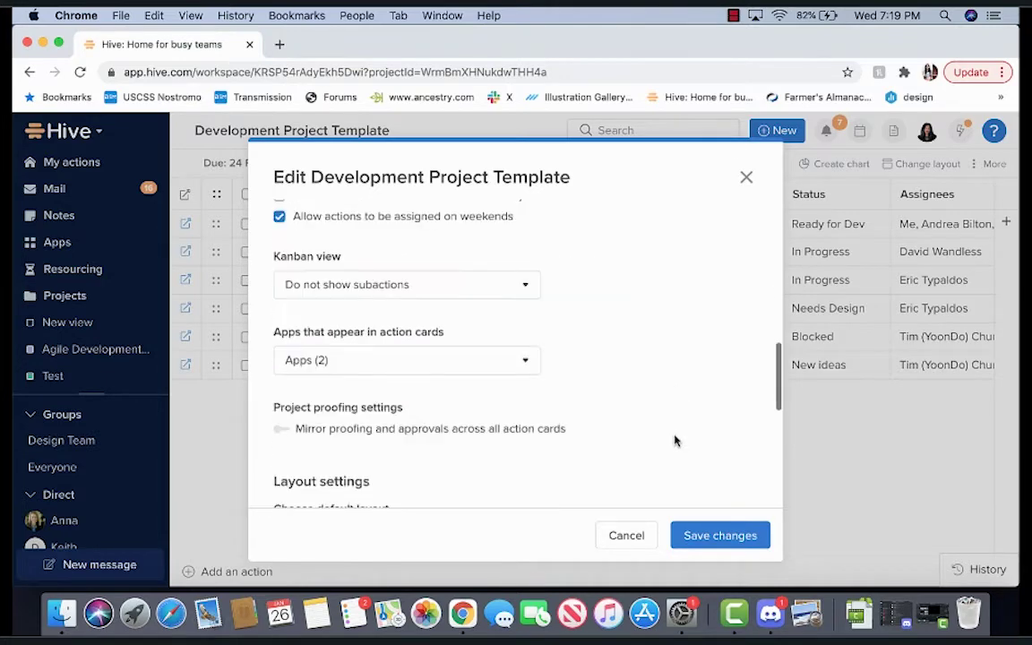
scroll(676, 440, down, 1)
scroll(676, 440, down, 3)
scroll(676, 440, down, 2)
scroll(676, 440, down, 1)
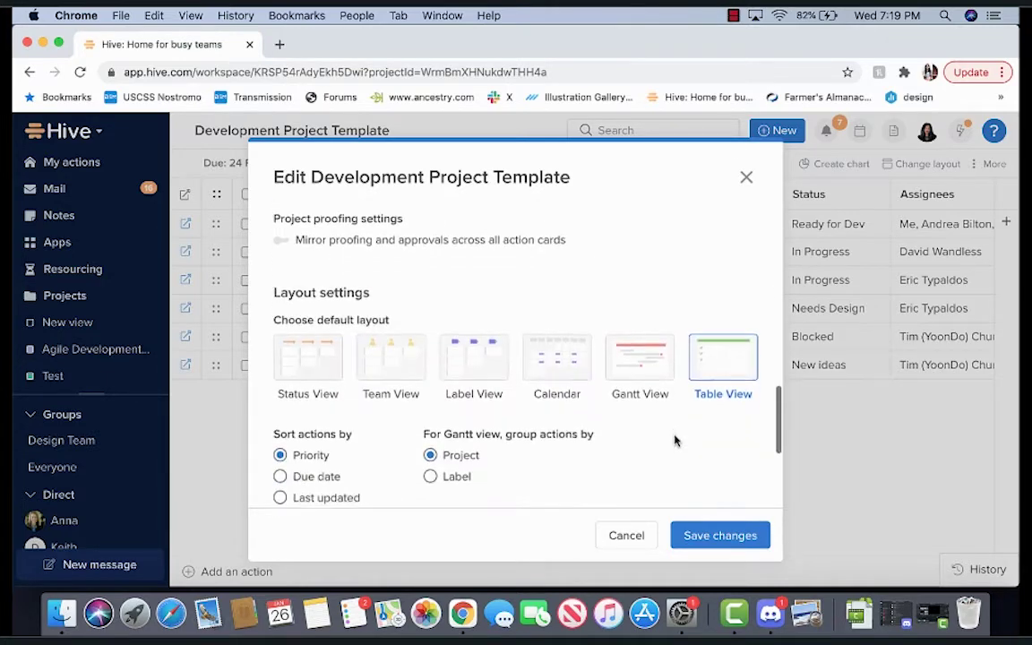
scroll(676, 440, down, 2)
scroll(675, 440, down, 1)
click(717, 536)
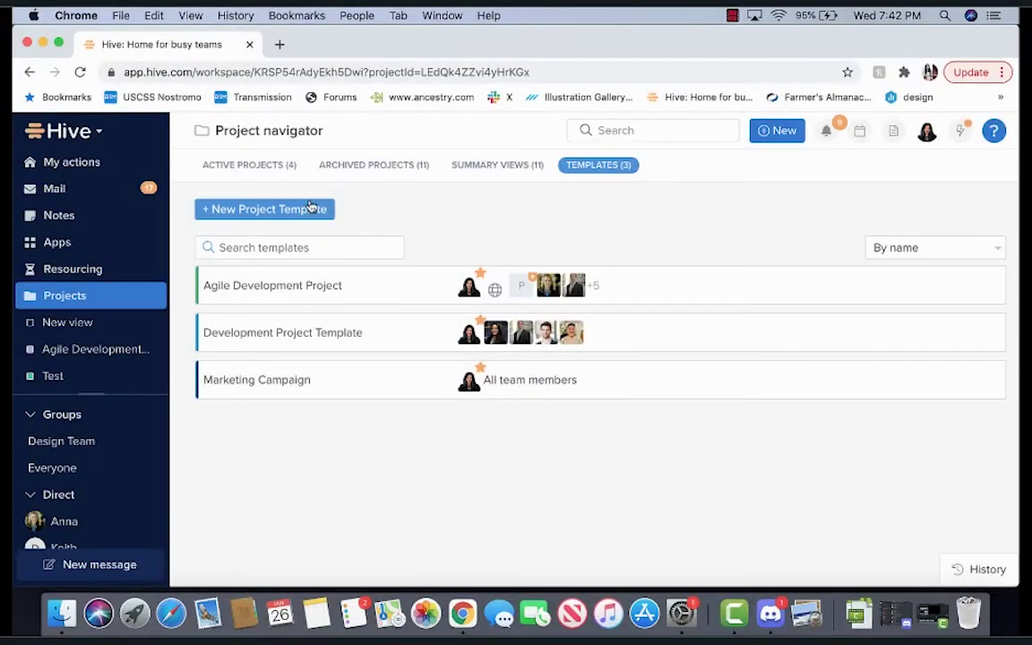
Step: Start a new project template named 'New Website Template' with due date Jan 26
click(310, 208)
text(New Website Template)
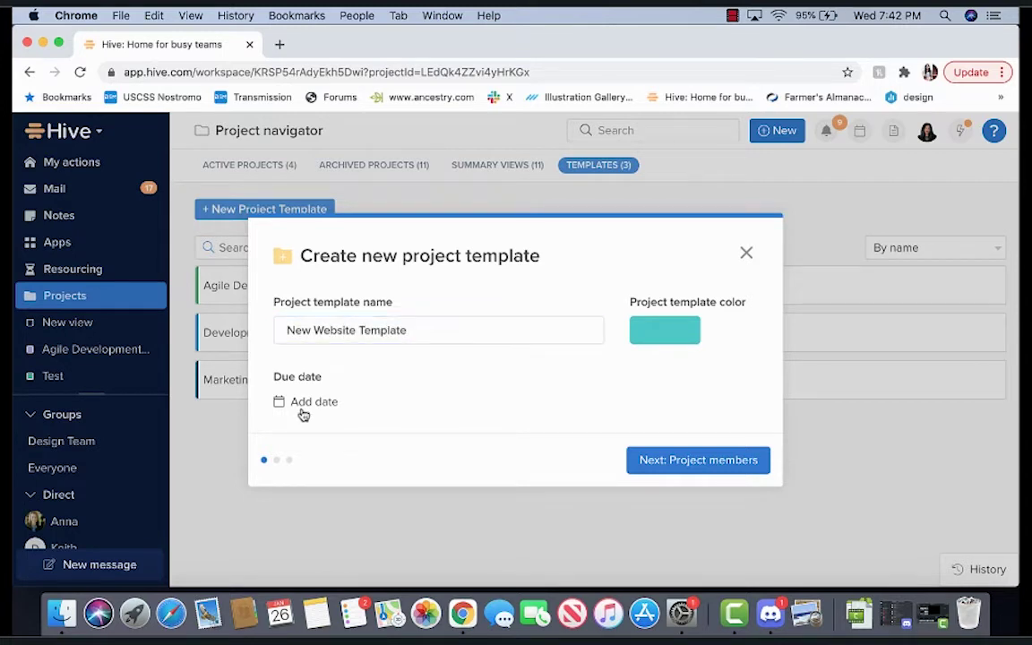
click(305, 403)
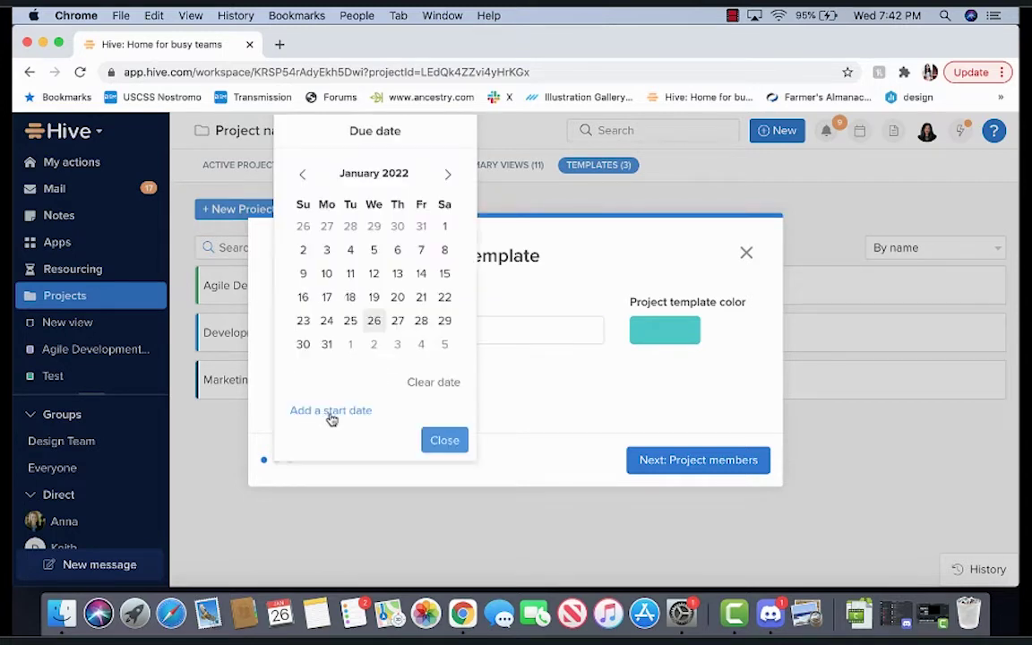
click(373, 320)
click(442, 440)
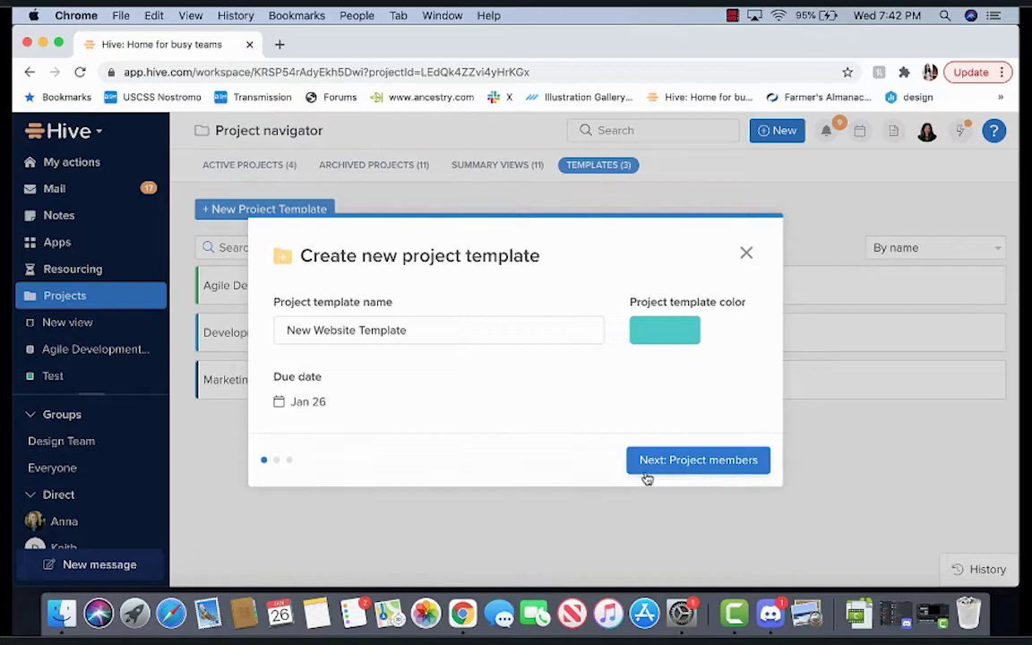
Step: Give everyone in the workspace access to the template
click(649, 464)
click(439, 396)
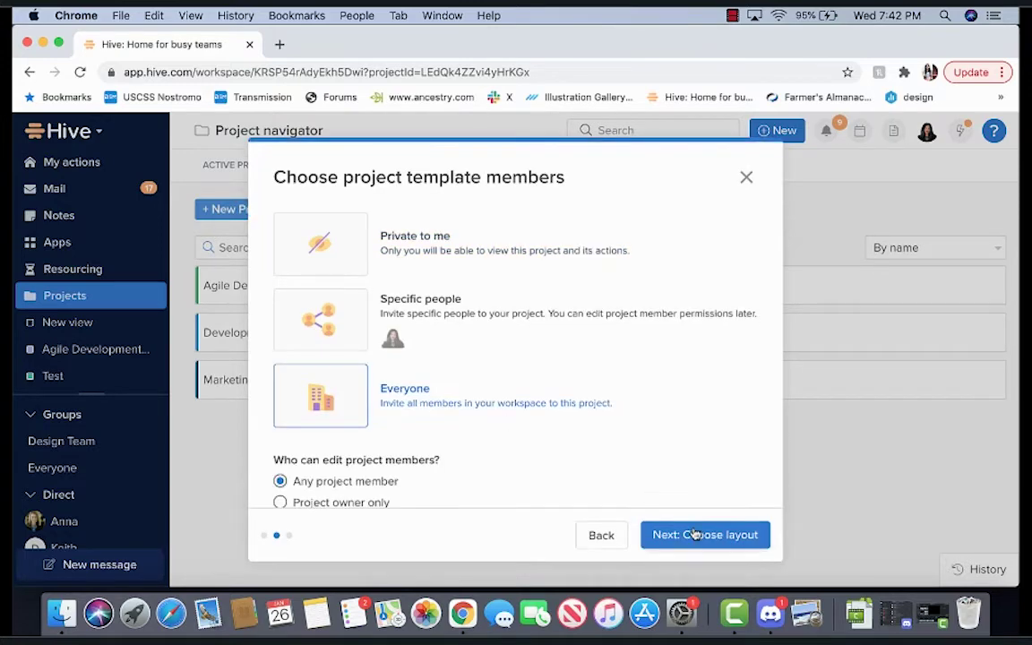
click(690, 532)
Step: Review the labels under Advanced project settings and create the template
scroll(329, 272, down, 2)
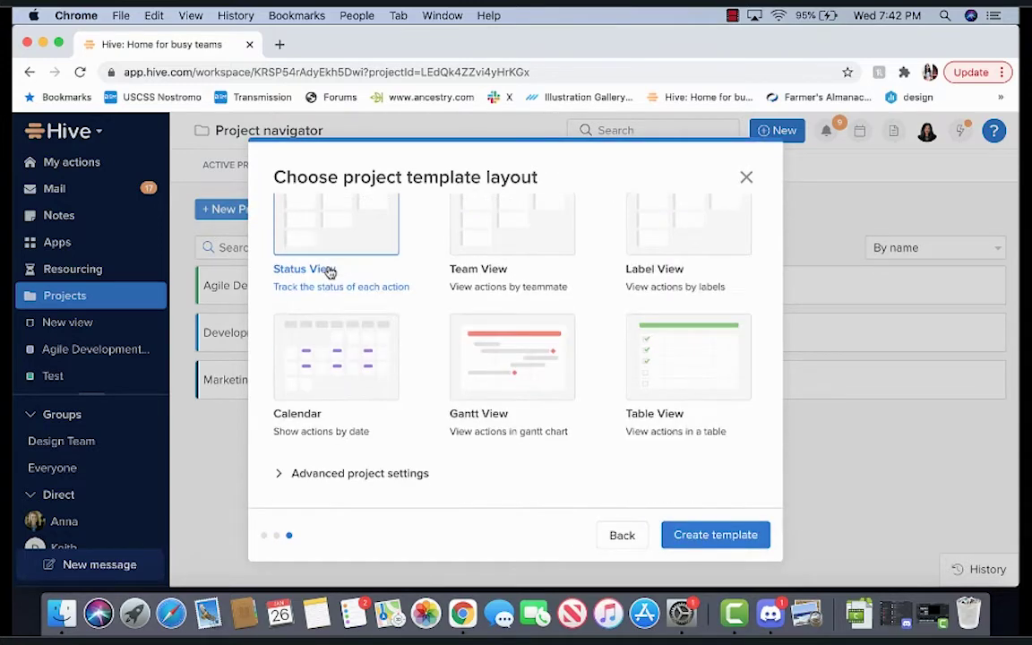
click(300, 474)
scroll(302, 483, down, 1)
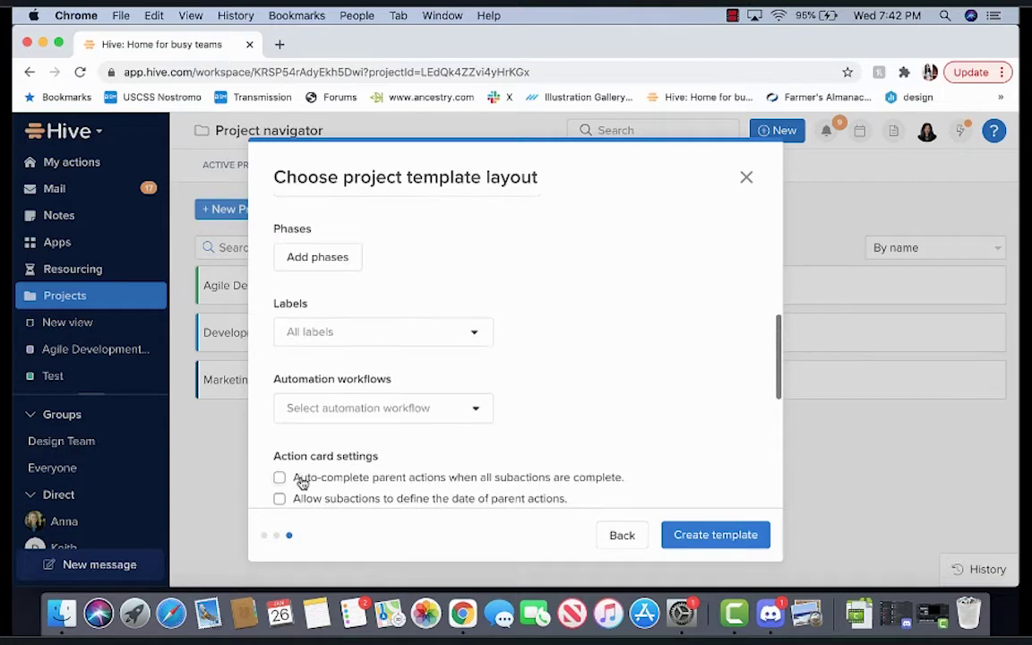
scroll(302, 483, up, 1)
scroll(302, 483, down, 2)
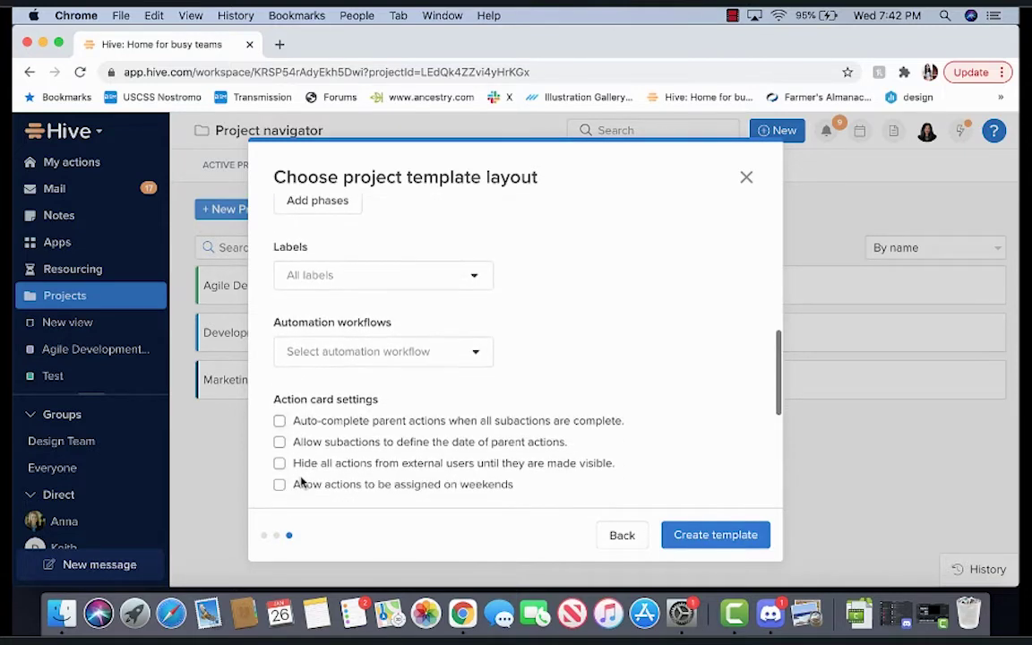
click(377, 289)
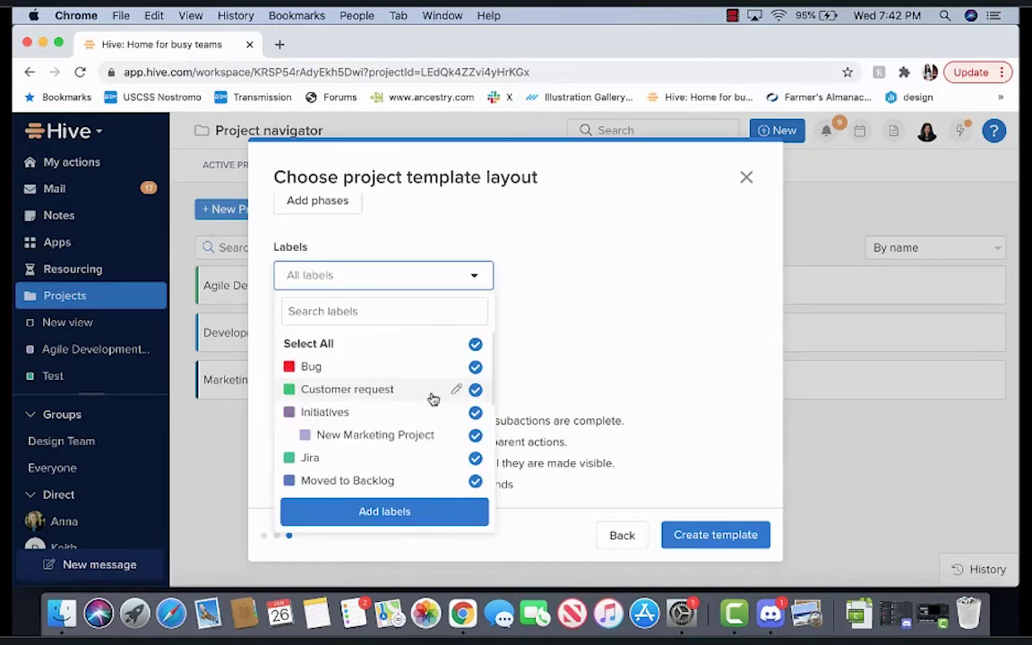
click(604, 399)
scroll(602, 400, down, 3)
scroll(602, 400, down, 2)
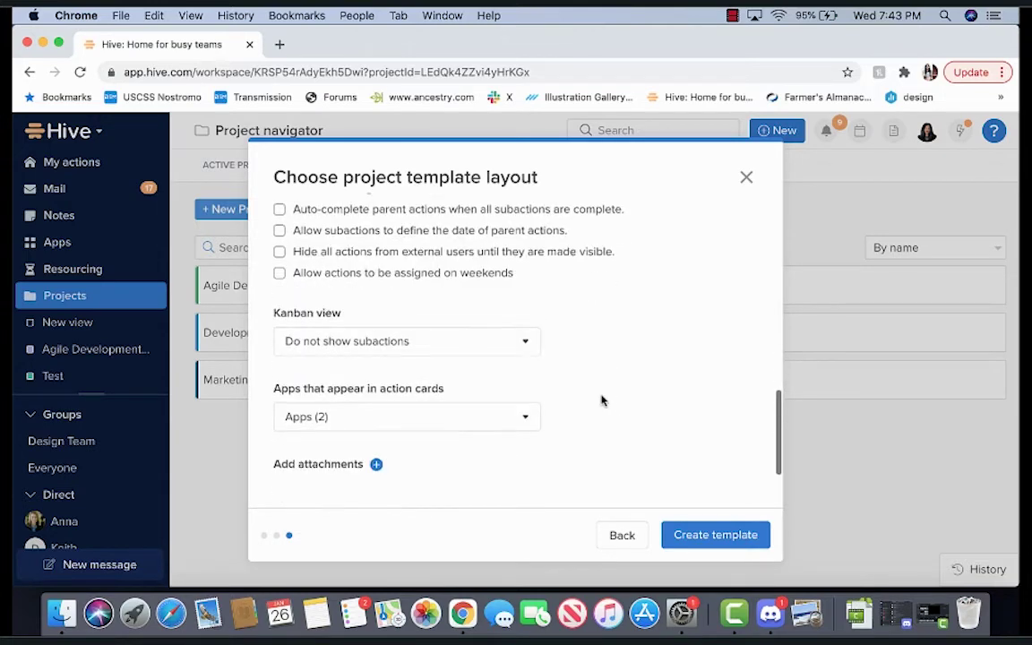
scroll(602, 401, down, 2)
scroll(603, 400, down, 1)
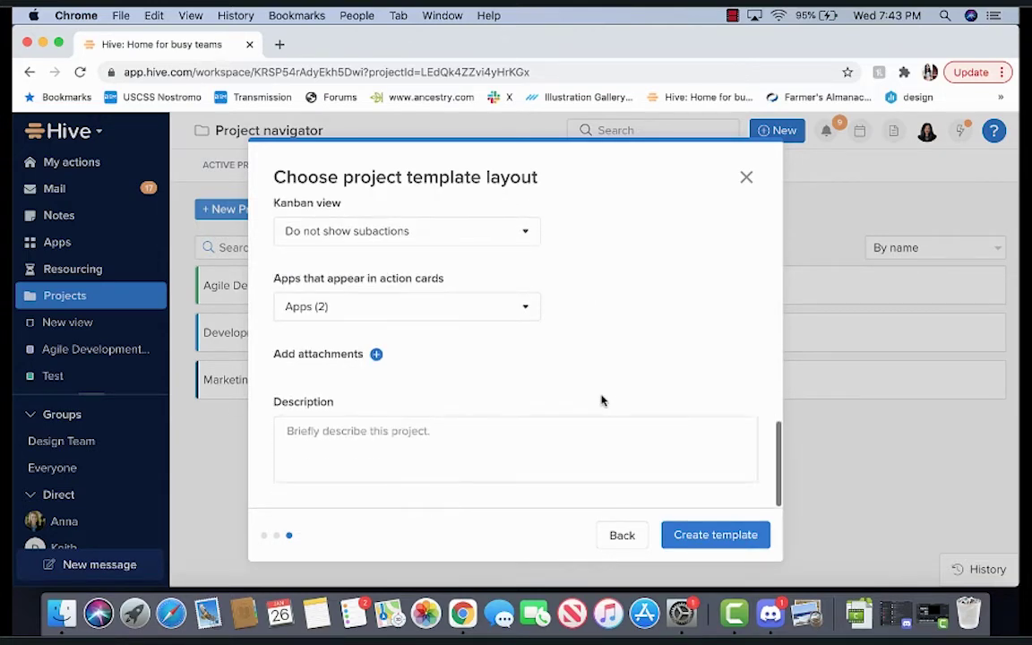
click(749, 537)
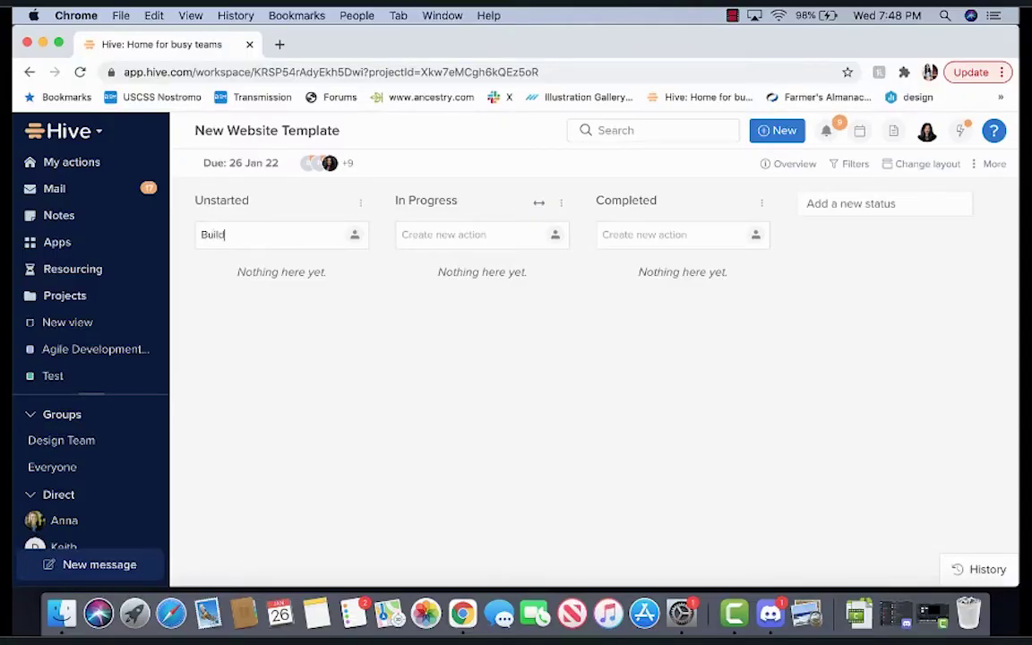
Step: Add a Build Homepage action with subactions Design, Develop, QA and Review
text(d Homepage)
key(Return)
click(293, 325)
click(268, 334)
text(Desig)
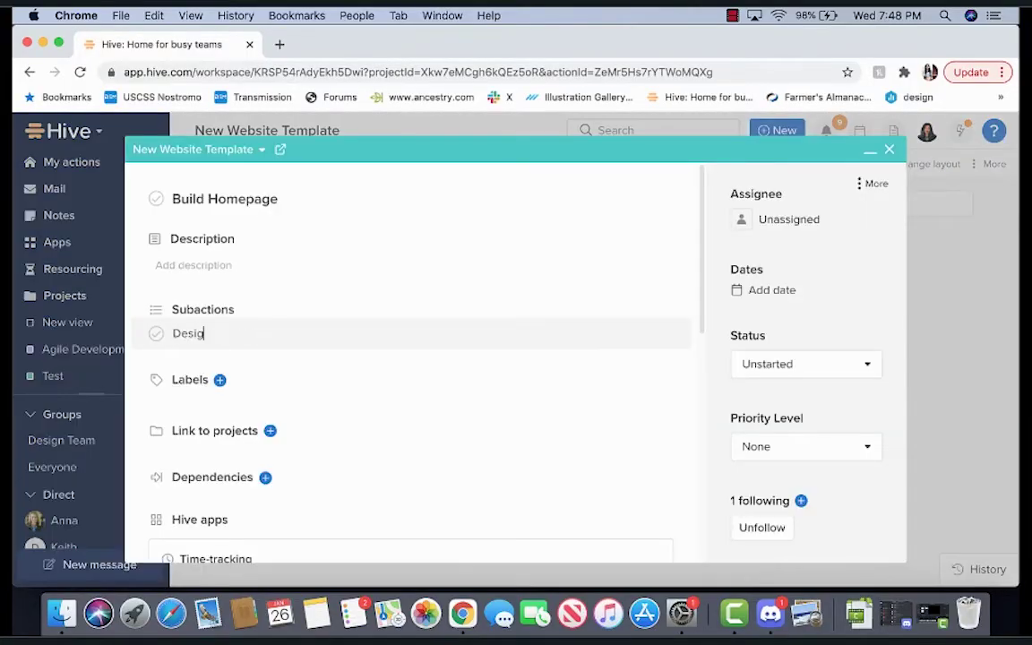
text(n)
key(Return)
text(Develop)
key(Return)
text(Qa)
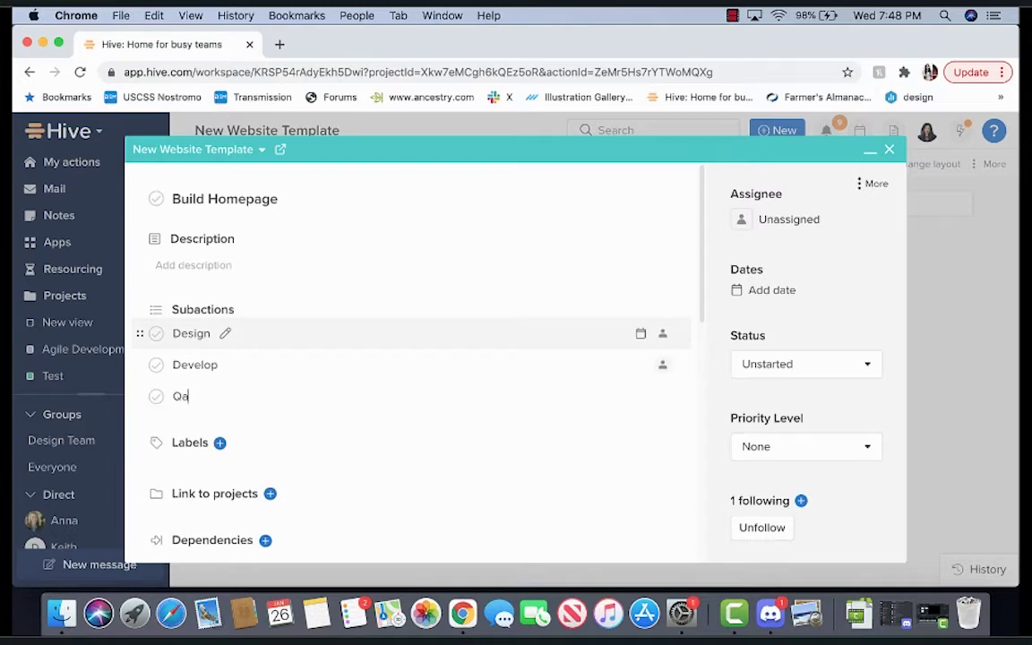
text(QA)
key(Return)
text(T)
text(Review)
key(Return)
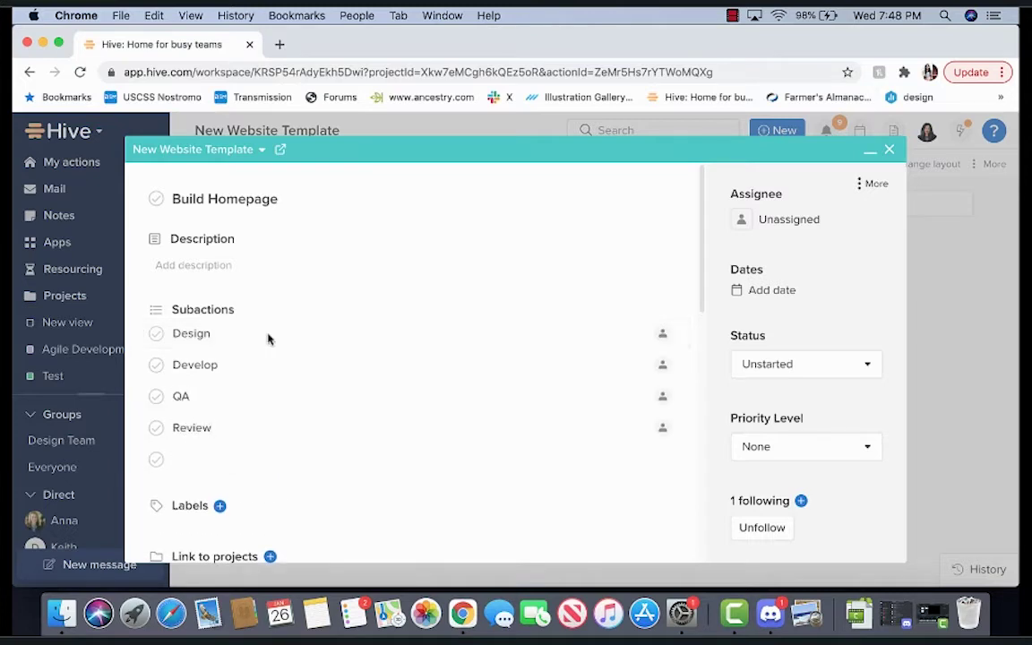
Step: Set subaction due dates: Design Jan 27, Develop Jan 31, QA Feb 2, Review Feb 8
click(641, 333)
click(760, 320)
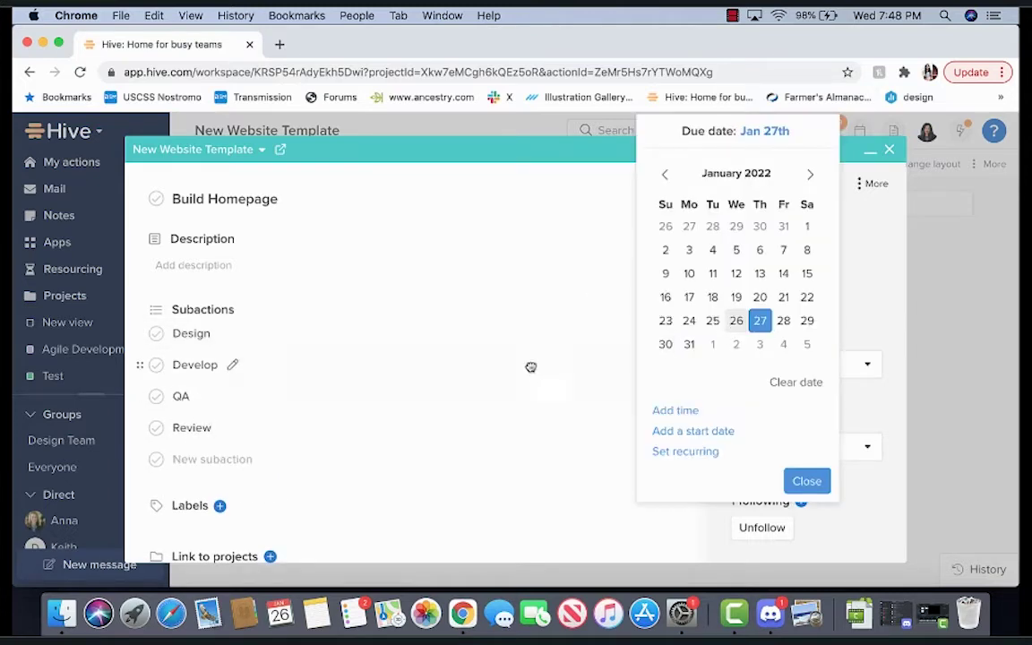
click(619, 364)
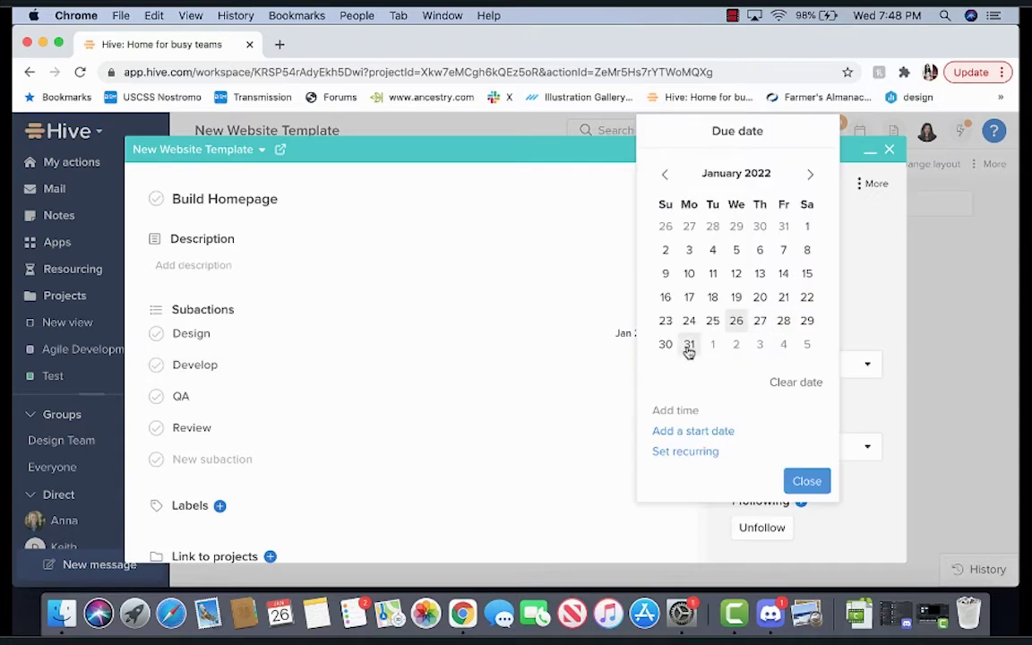
click(689, 345)
click(582, 383)
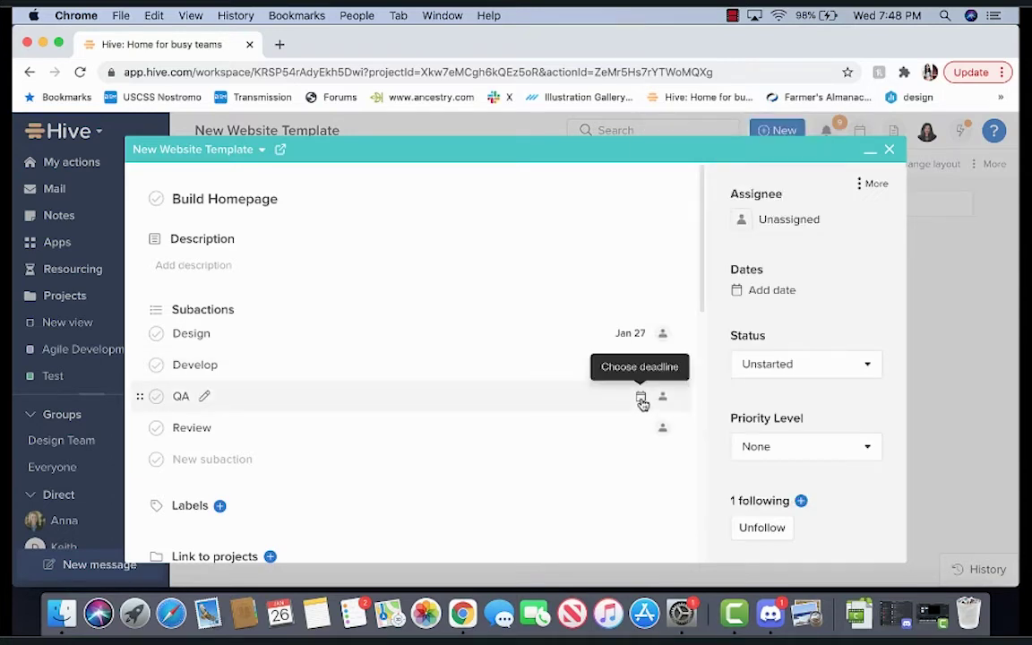
click(641, 397)
click(810, 174)
click(734, 230)
click(812, 458)
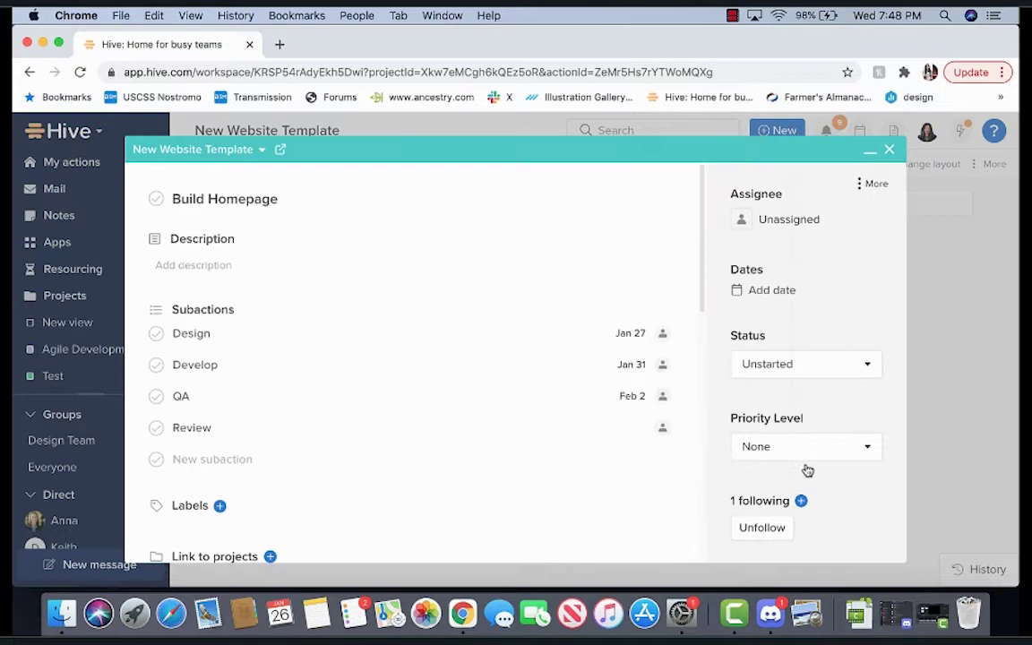
click(642, 428)
click(810, 174)
click(713, 250)
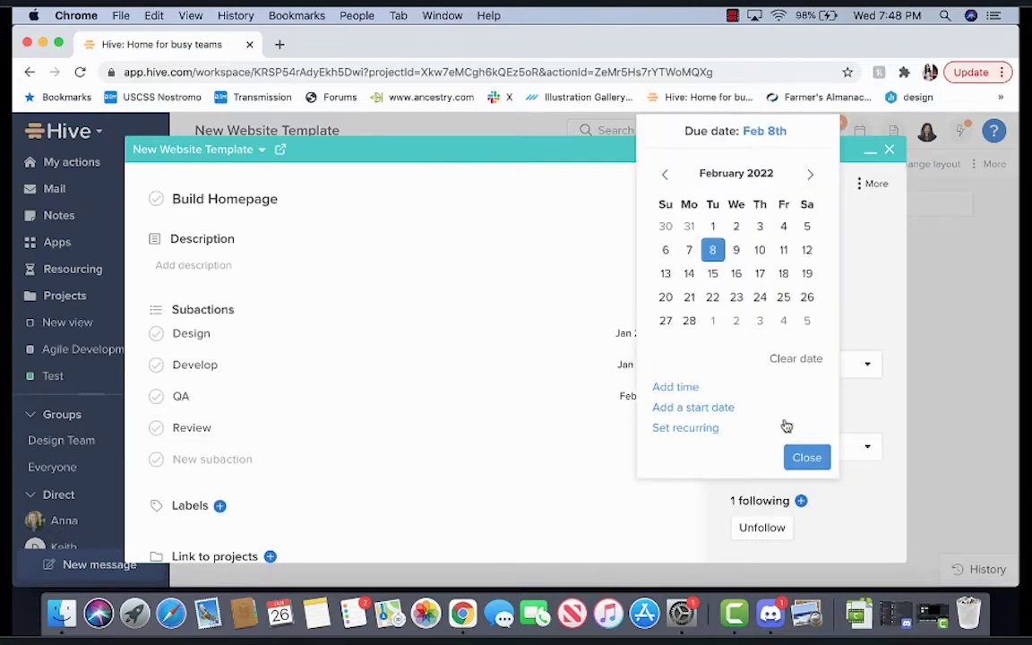
click(807, 458)
Step: Assign Design to me, Develop and QA to Anna, and Review to the 'da' teammate
click(663, 333)
text(me)
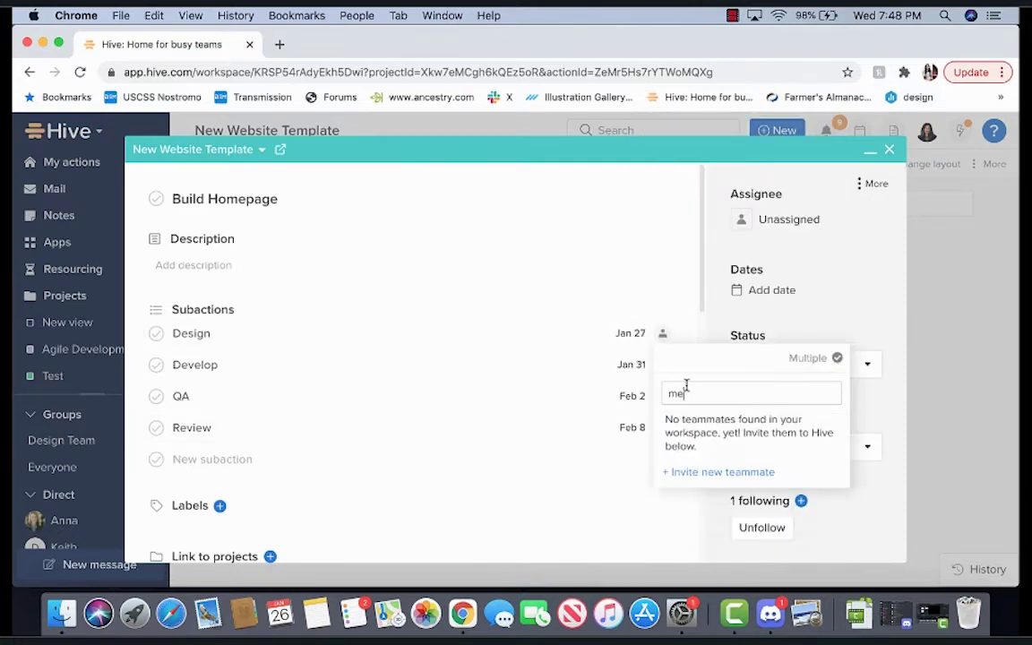
click(699, 452)
click(668, 367)
text(anna)
click(708, 484)
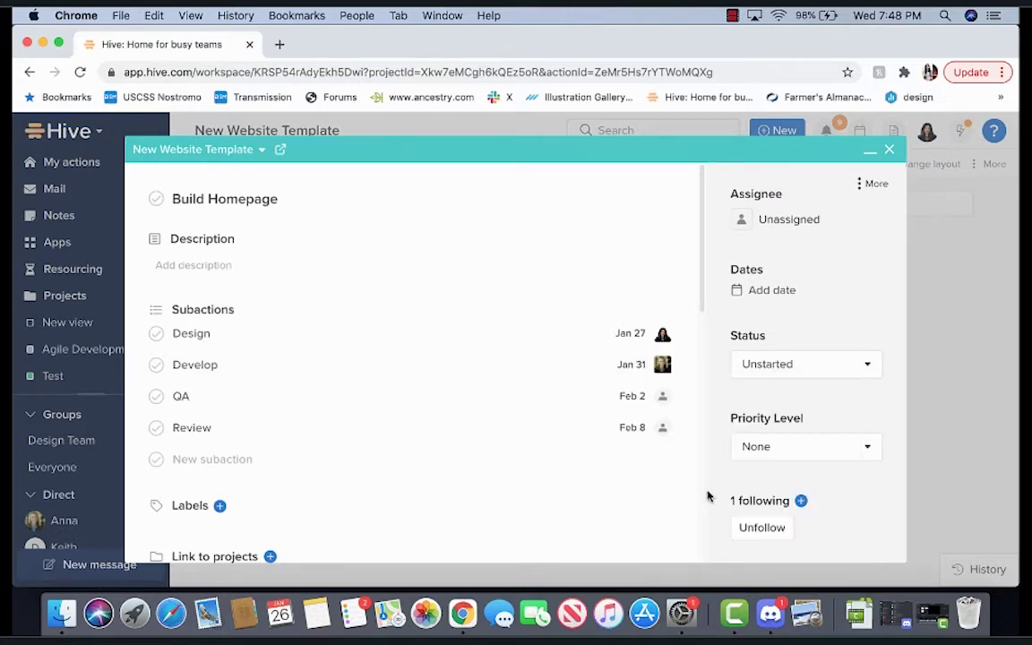
click(664, 397)
text(anna)
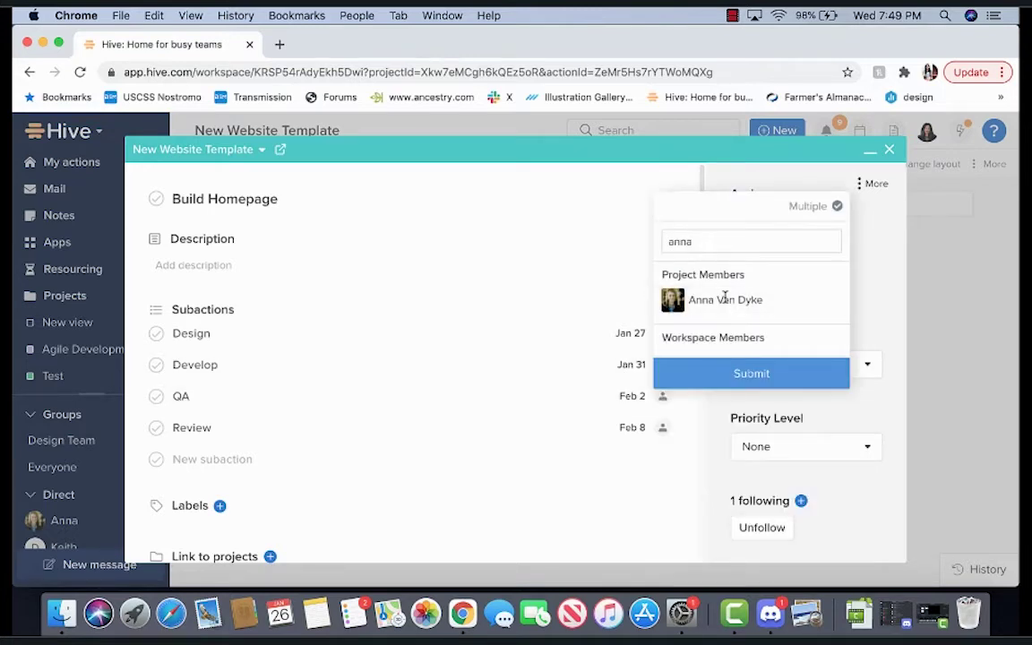
click(727, 299)
click(664, 431)
text(da)
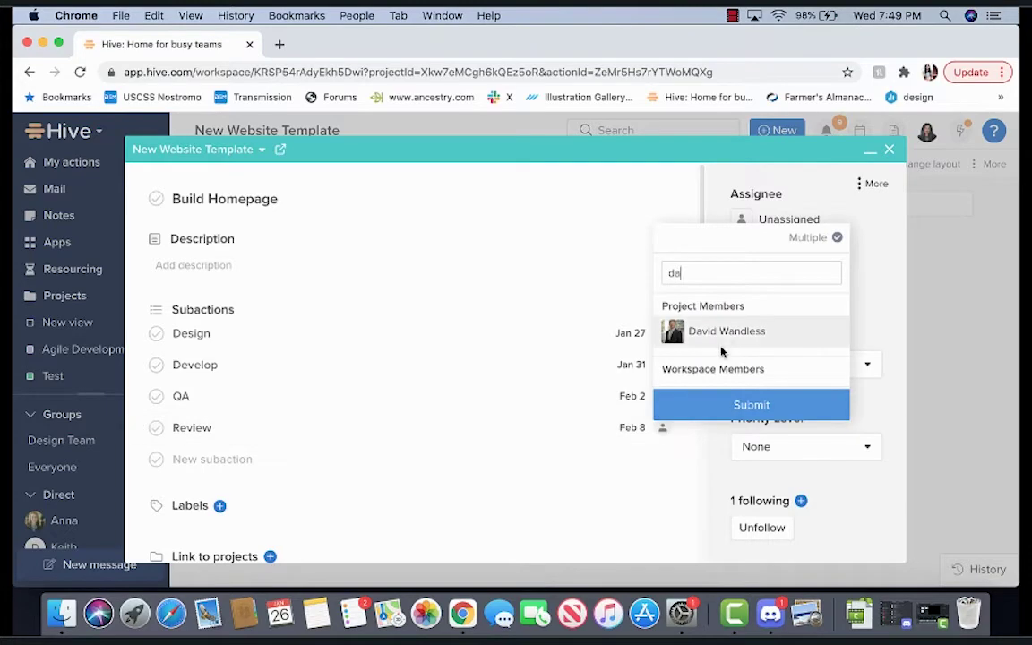
click(722, 332)
Step: Open the Review subaction and start adding a dependency on QA
scroll(525, 495, down, 5)
scroll(313, 394, up, 3)
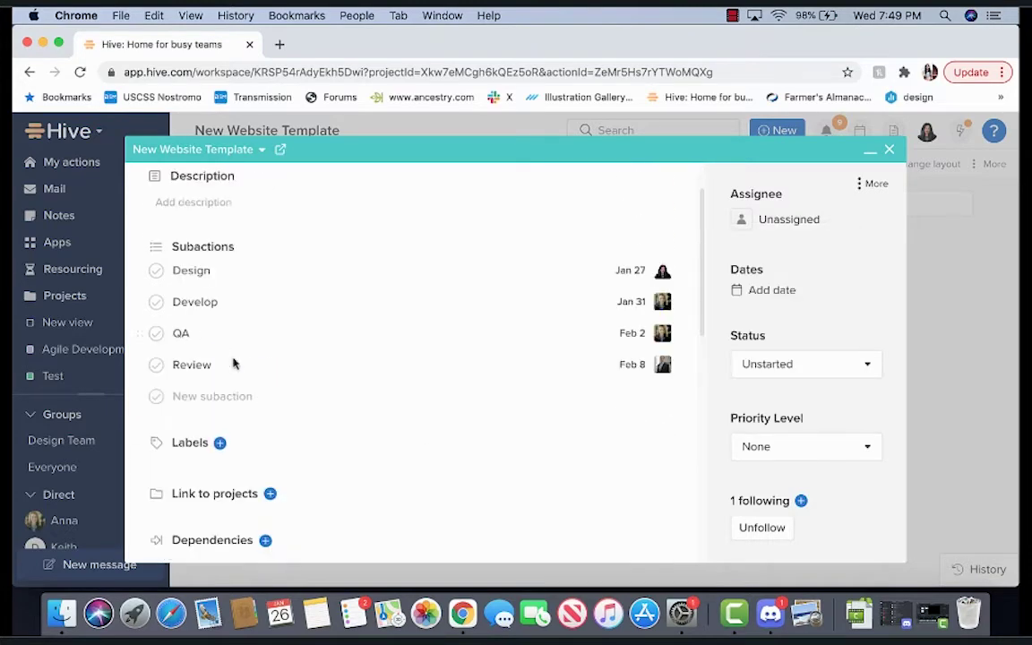
click(182, 363)
scroll(242, 395, down, 2)
click(261, 405)
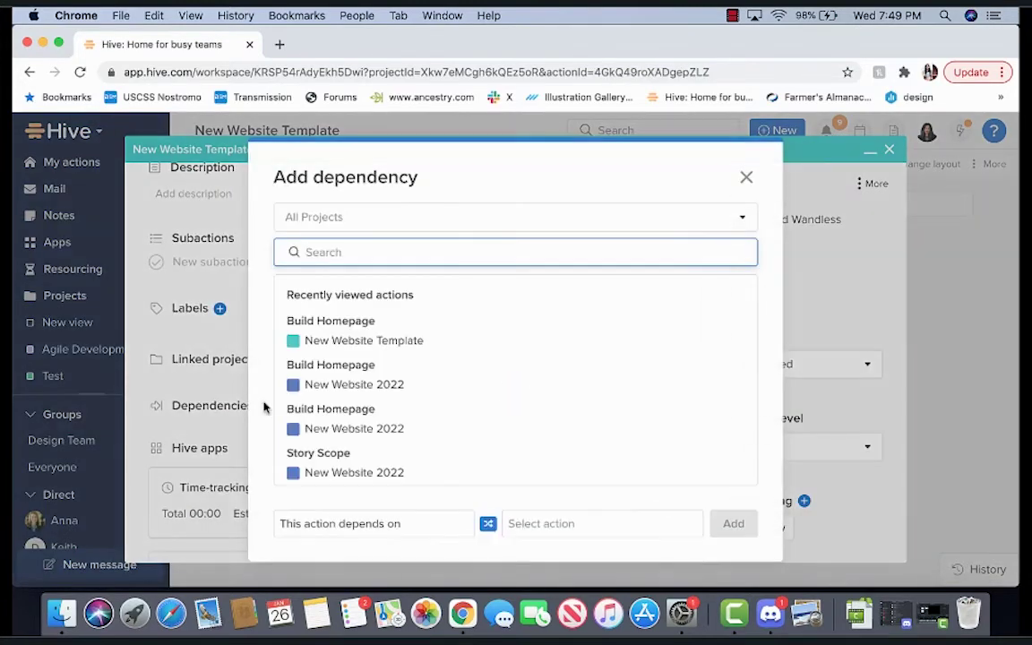
text(qa)
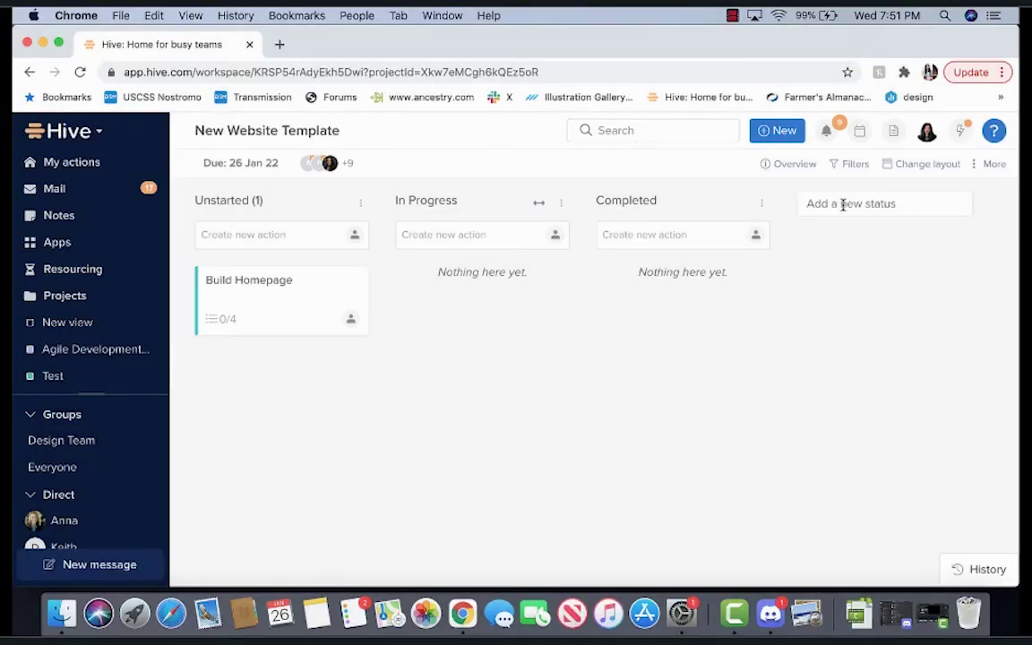
Step: Add 'In QA' and 'Ready for Production' status columns to the template
text(In QA)
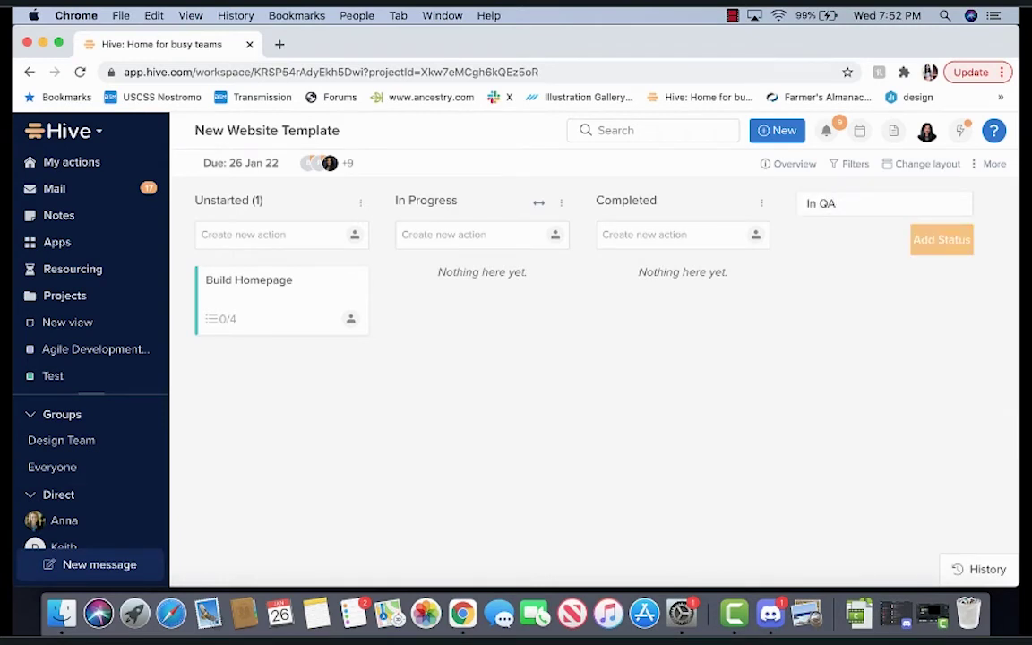
key(Return)
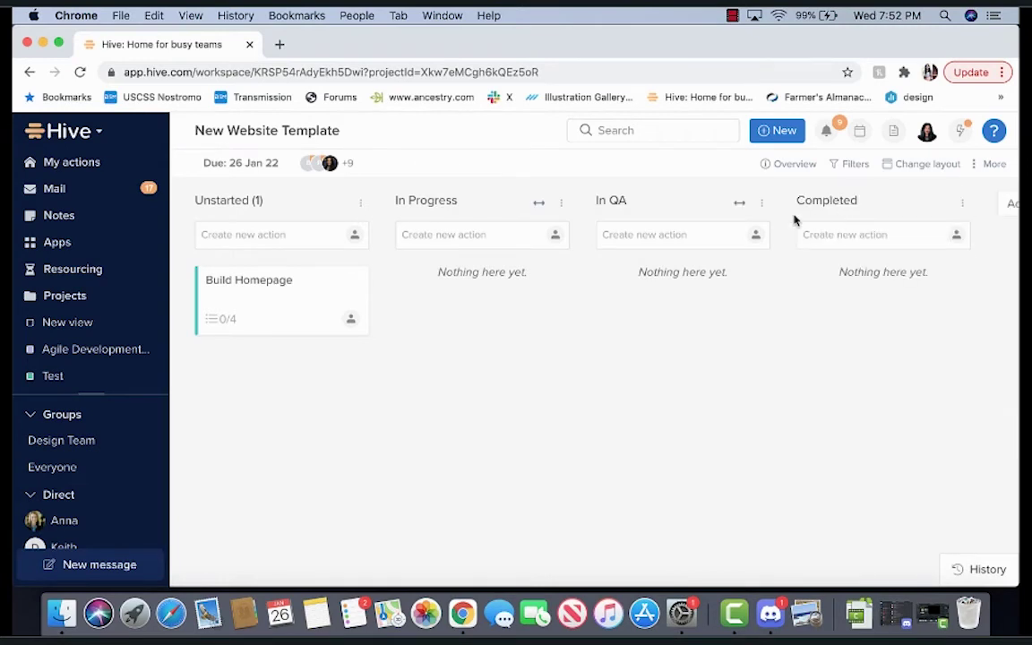
scroll(842, 220, right, 3)
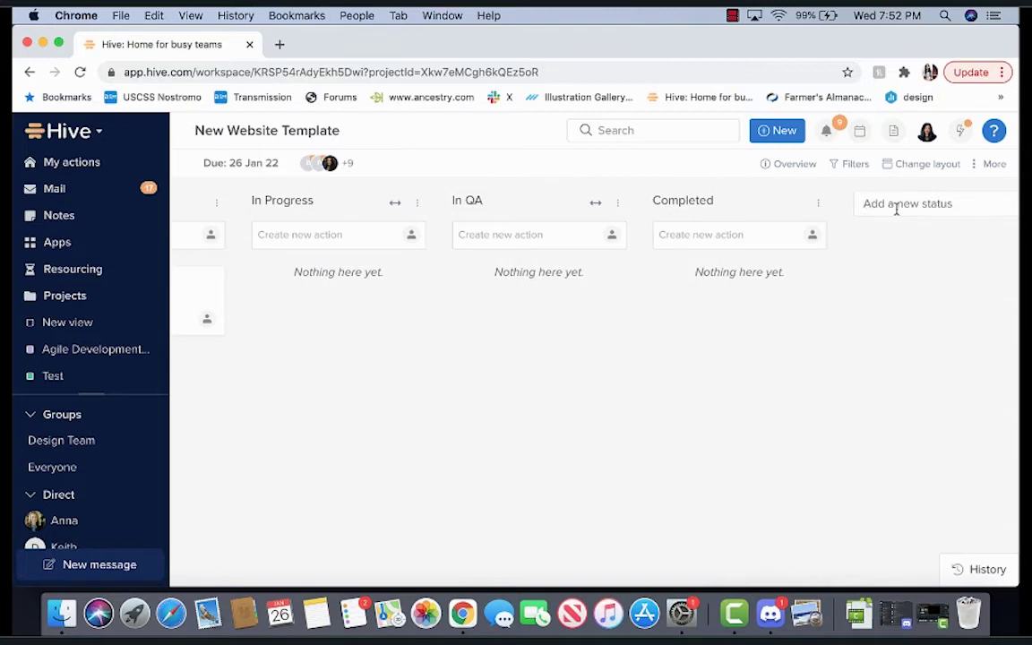
text(Ready for Production)
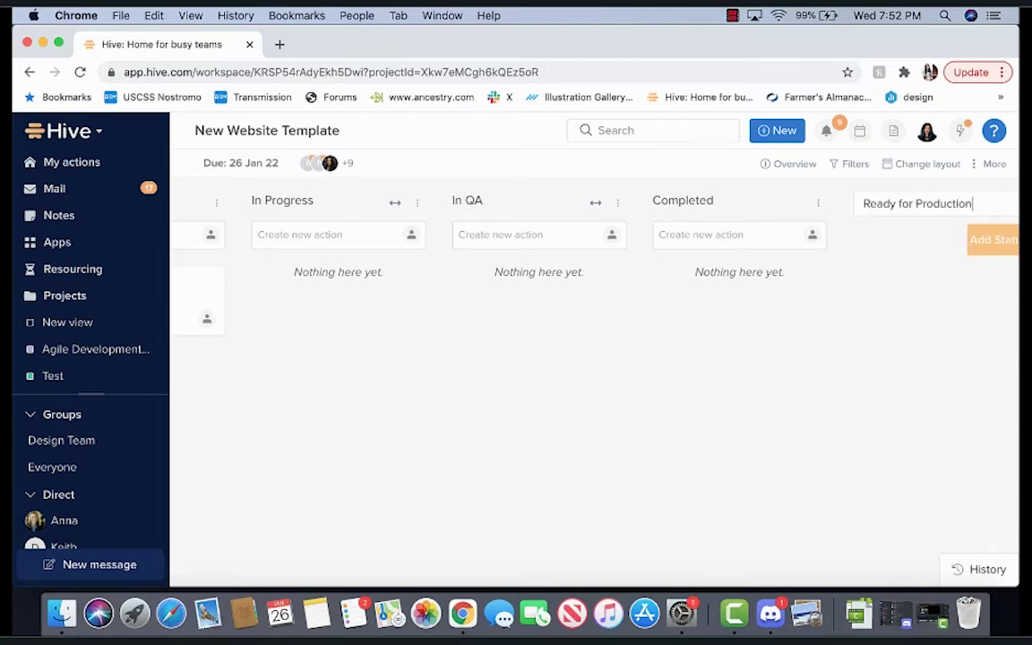
key(Return)
Step: Set the template's due date to January 31
scroll(503, 236, left, 4)
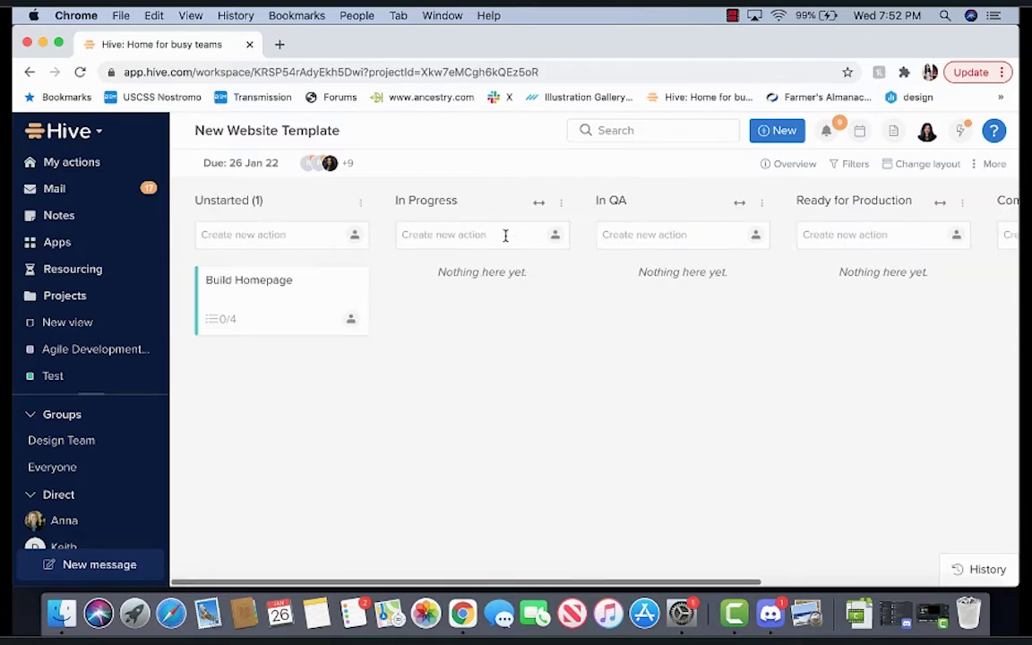
click(238, 167)
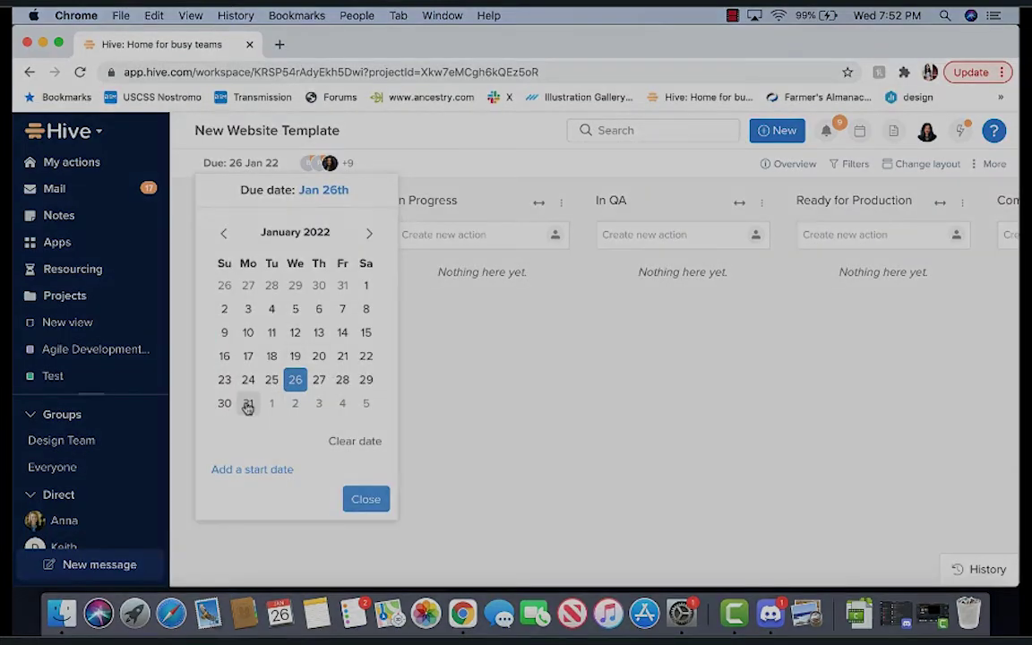
click(247, 403)
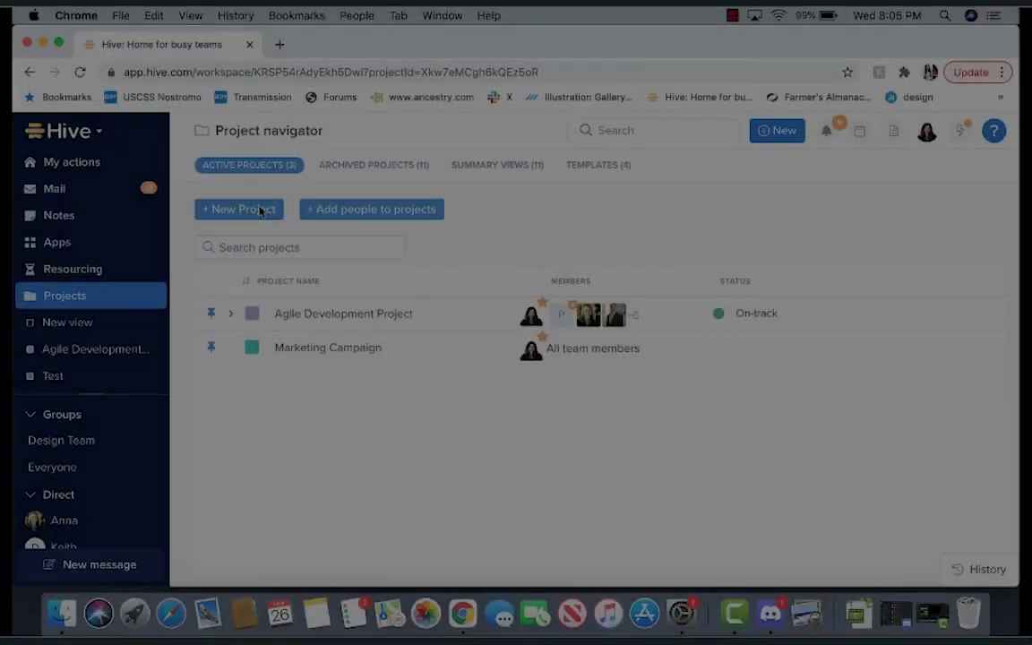
Step: Start a new project from New Website Template named '2022 Website'
click(262, 210)
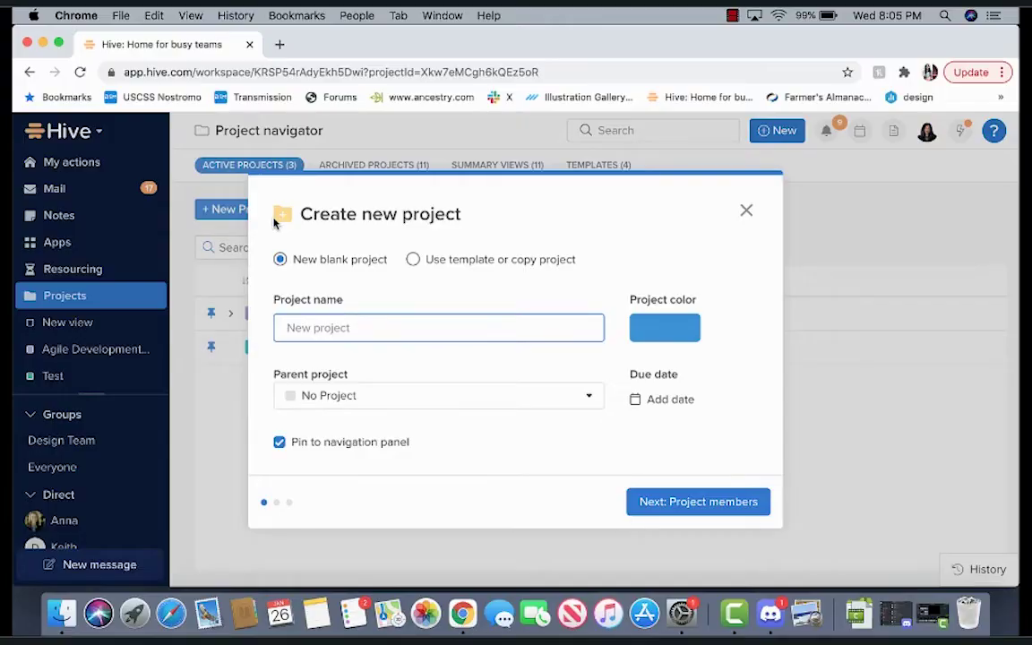
click(412, 259)
click(406, 292)
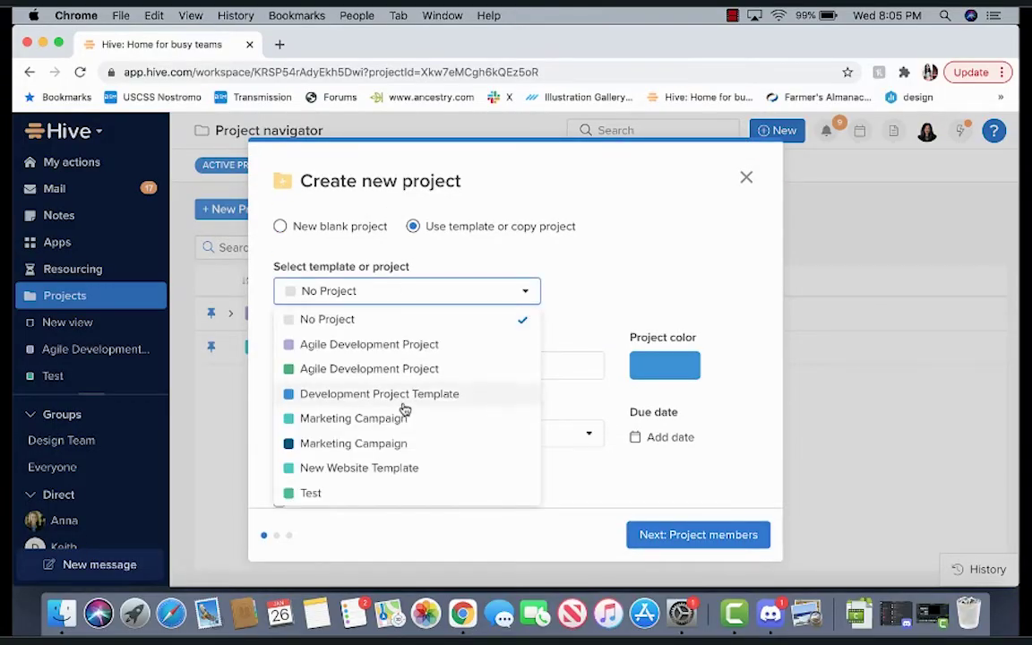
click(403, 468)
text(2022 Website)
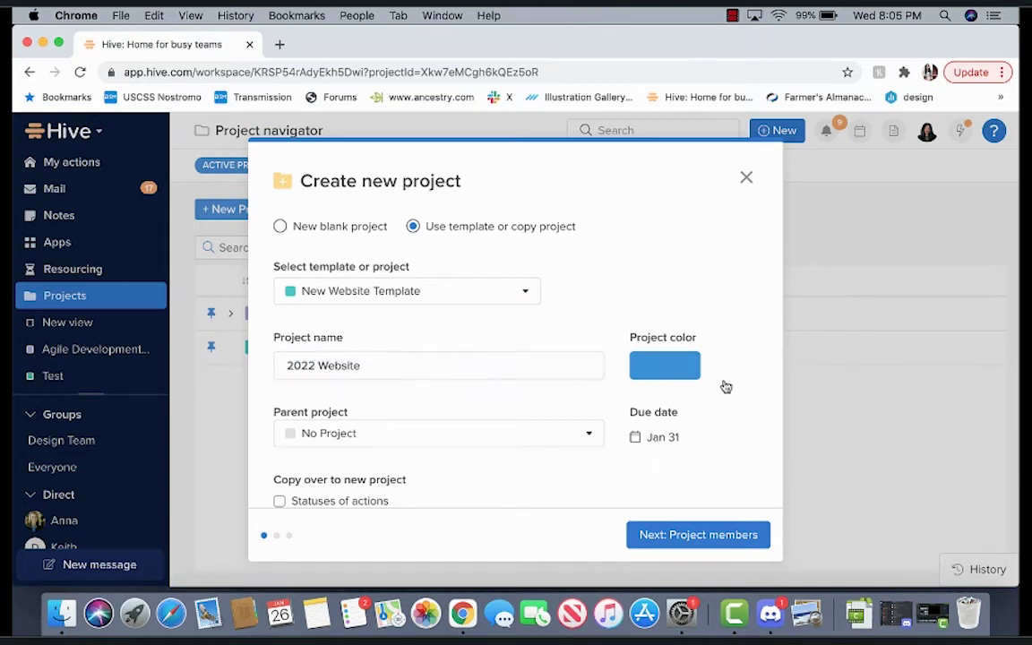
Step: Set the project due date to April 1, 2022 and copy statuses, assignees and approvals
click(663, 439)
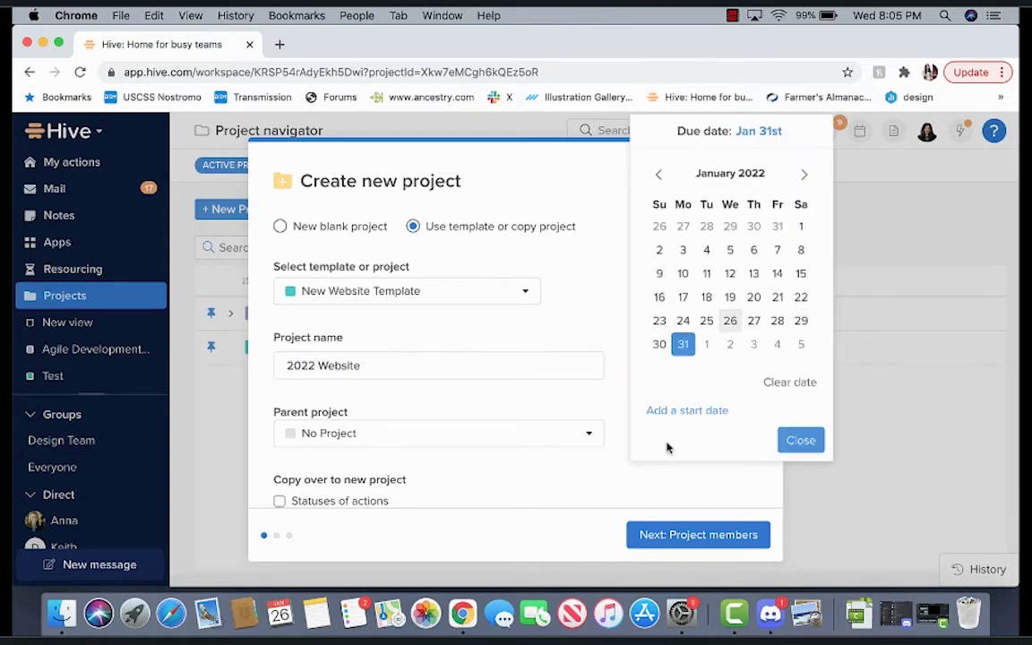
click(801, 183)
click(801, 183)
click(801, 183)
click(777, 225)
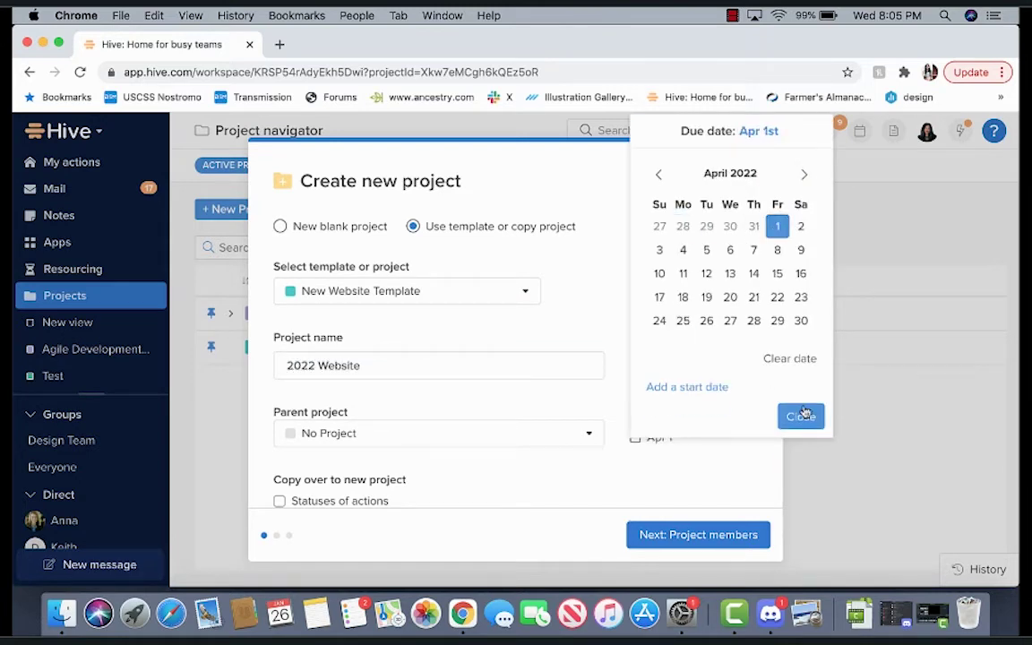
click(801, 417)
scroll(355, 398, down, 2)
click(355, 395)
click(352, 414)
click(323, 435)
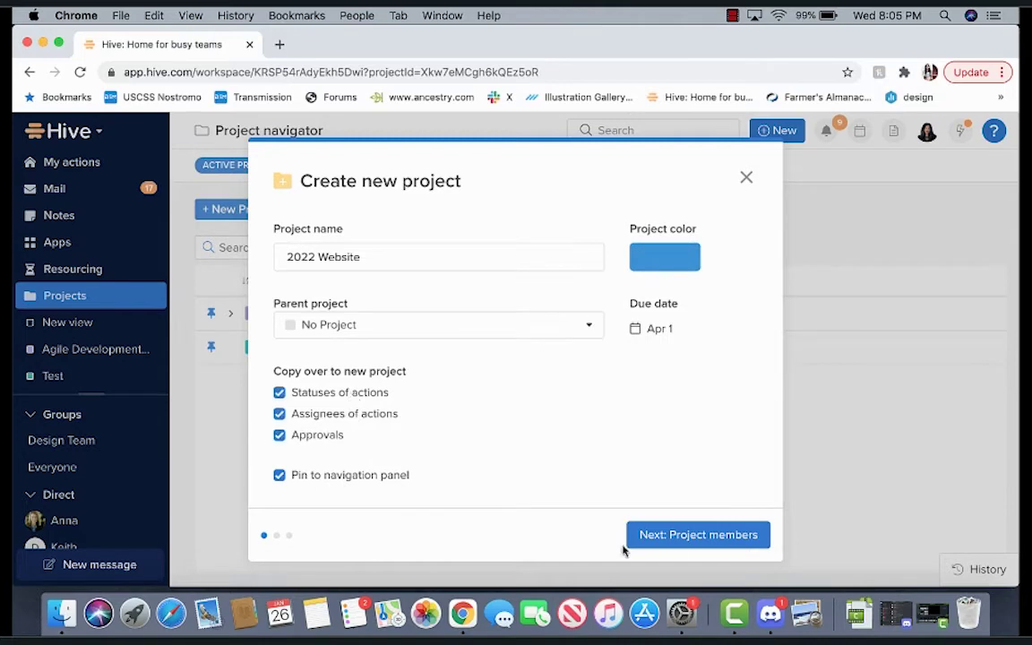
Step: Continue through the members step and create the 2022 Website project
click(683, 529)
scroll(675, 417, down, 3)
key(Return)
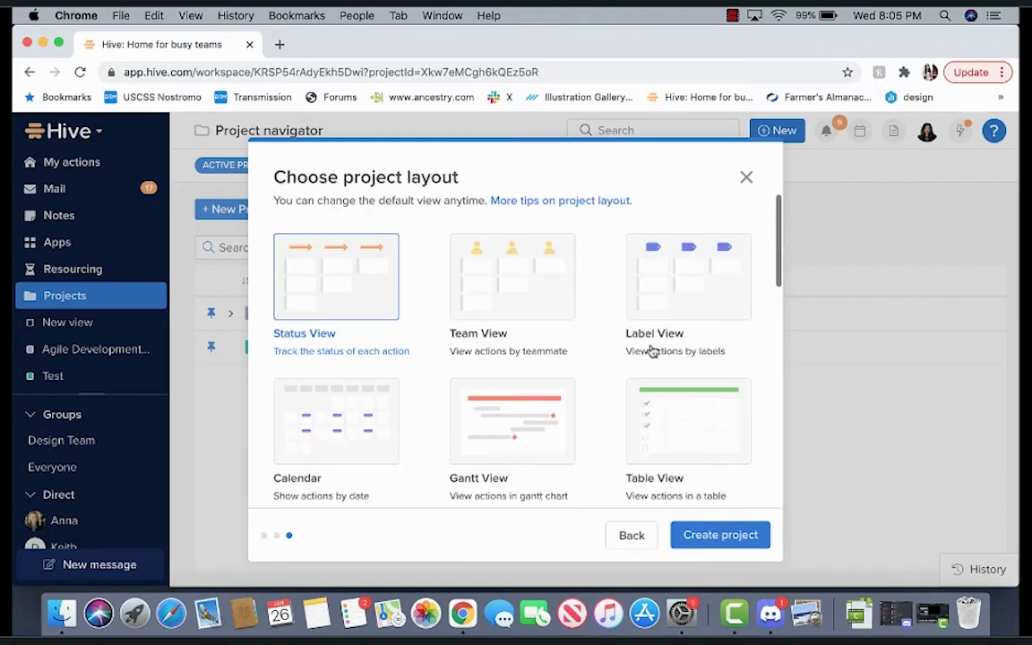
scroll(654, 345, down, 5)
scroll(655, 341, down, 3)
click(704, 541)
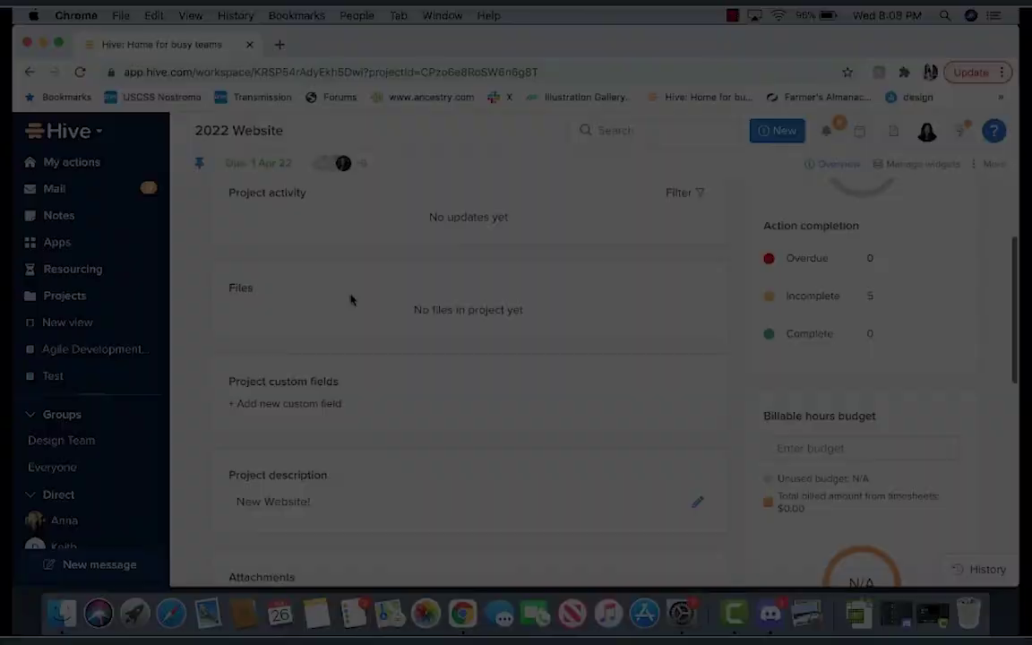
Step: Review the 2022 Website overview, return to the board, and open Build Homepage
scroll(350, 300, down, 2)
scroll(351, 300, down, 3)
scroll(350, 300, down, 3)
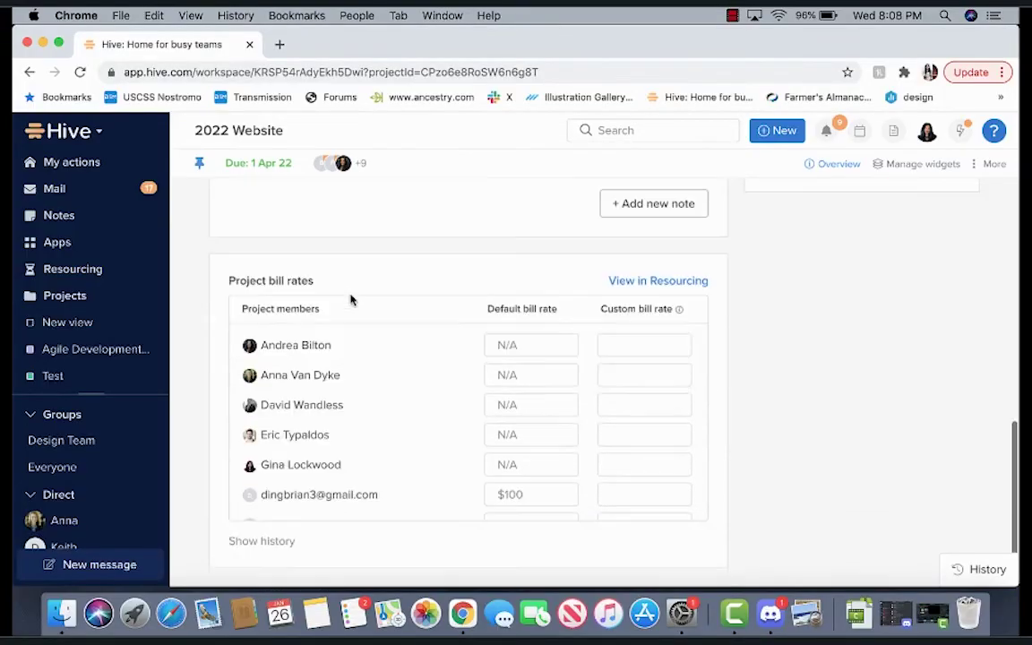
scroll(350, 300, down, 1)
click(846, 167)
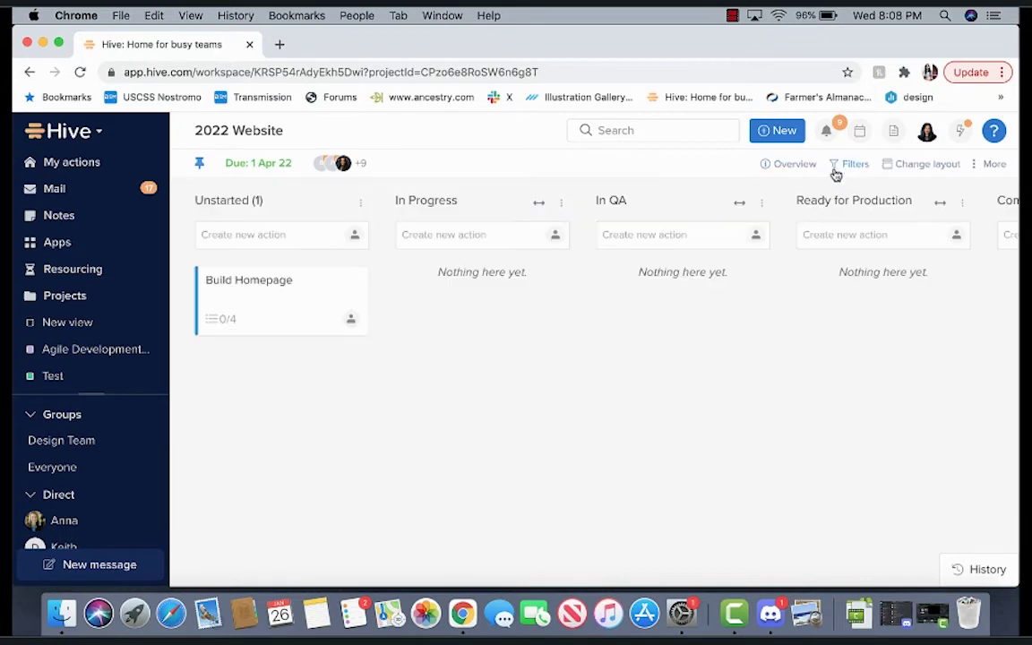
scroll(381, 271, right, 3)
scroll(376, 270, right, 5)
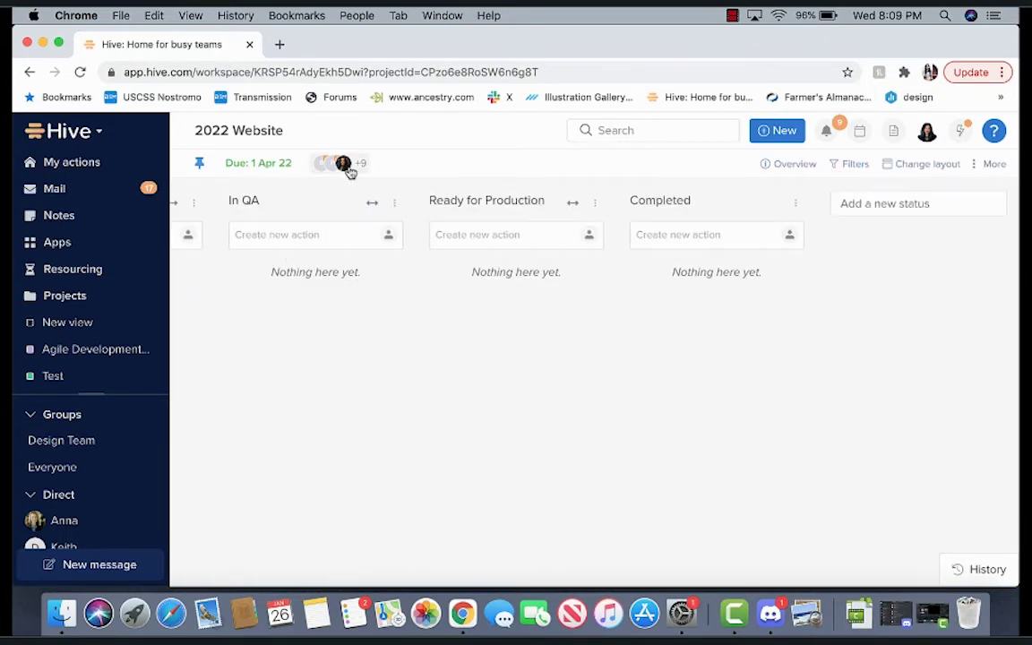
scroll(288, 264, left, 3)
scroll(284, 265, left, 5)
click(282, 305)
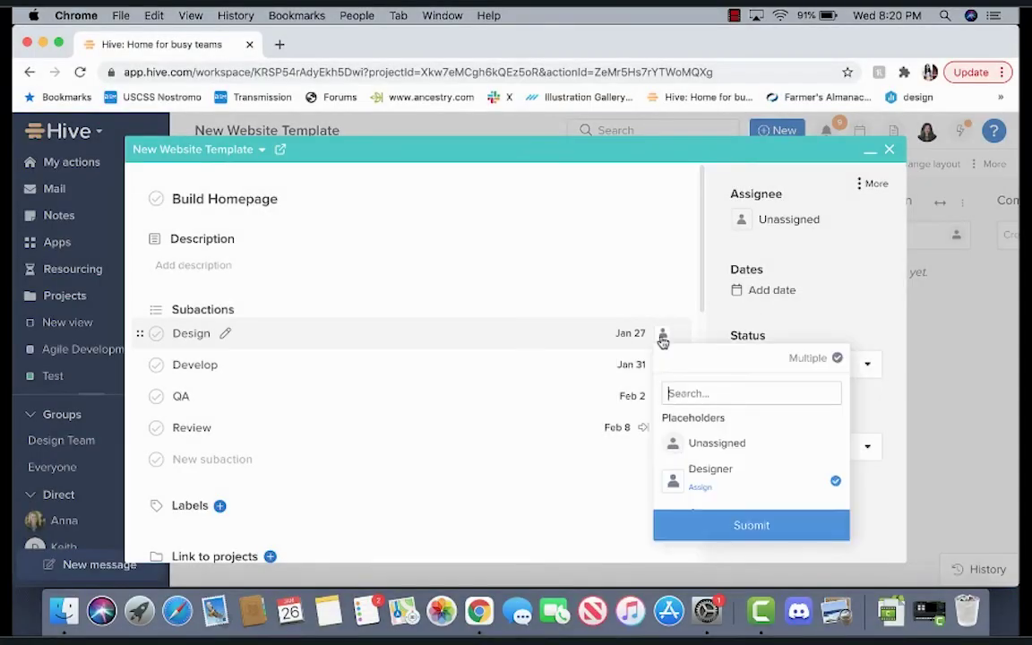
Step: Fill the Designer placeholder with me for all template actions
click(595, 470)
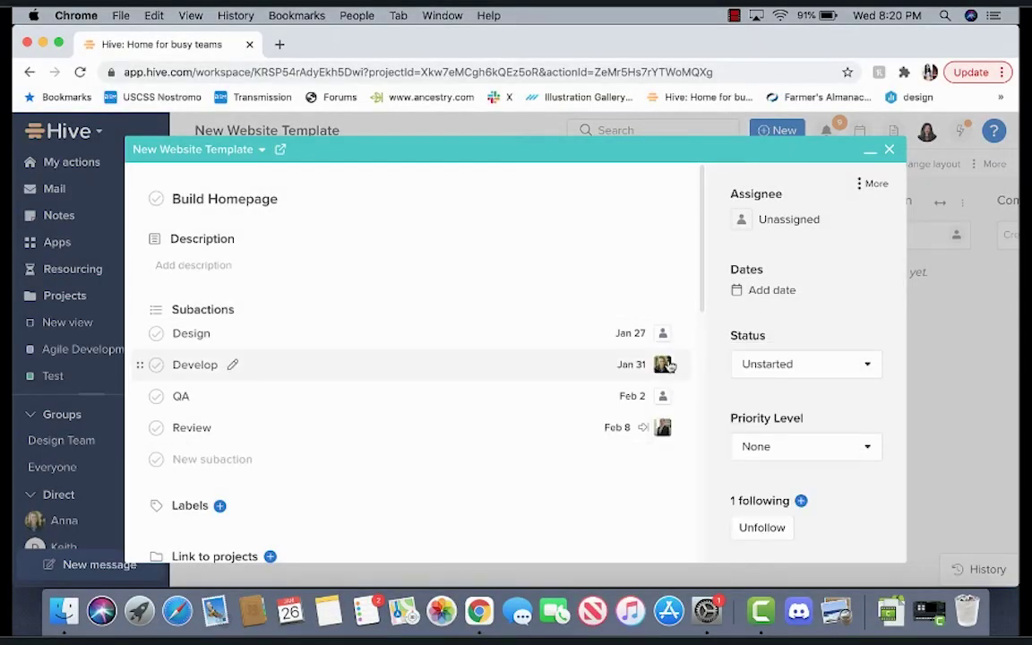
click(663, 365)
click(690, 452)
scroll(762, 475, down, 2)
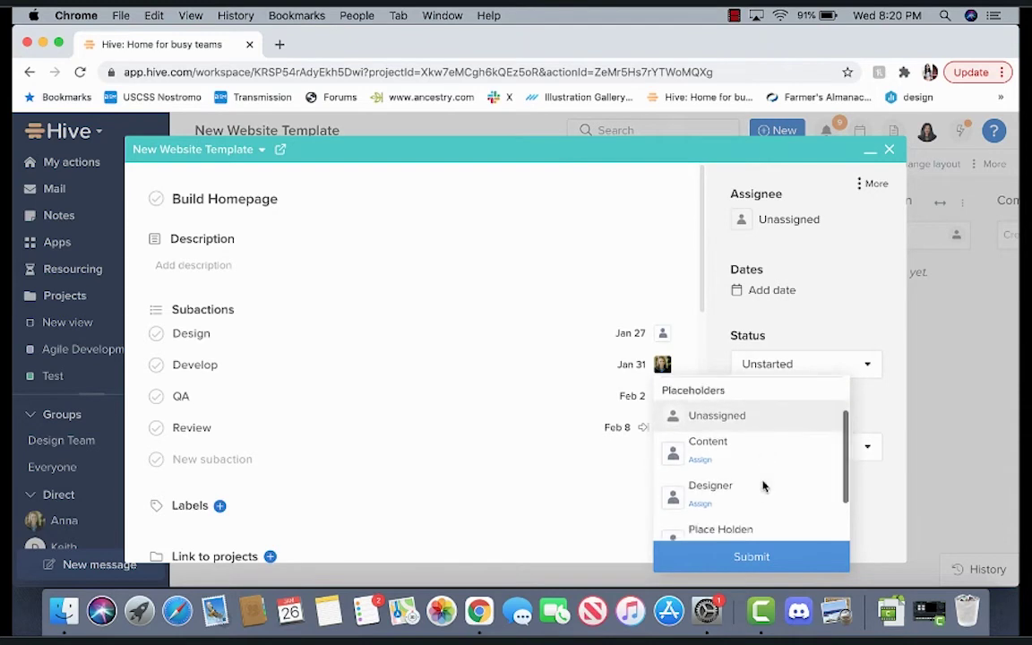
click(567, 506)
click(663, 334)
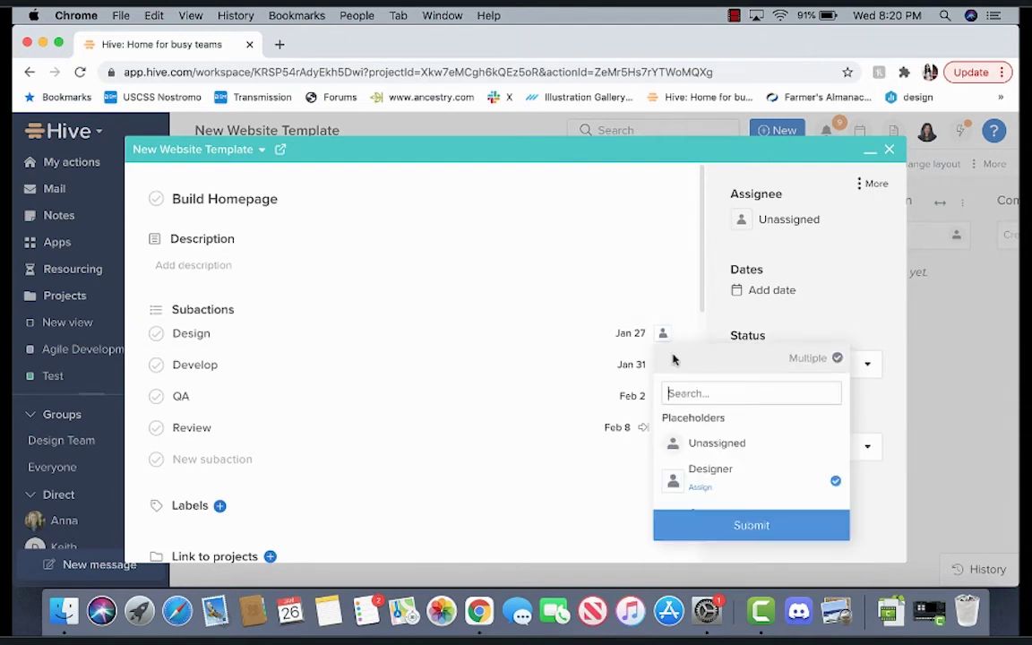
click(698, 488)
scroll(703, 457, down, 1)
click(702, 439)
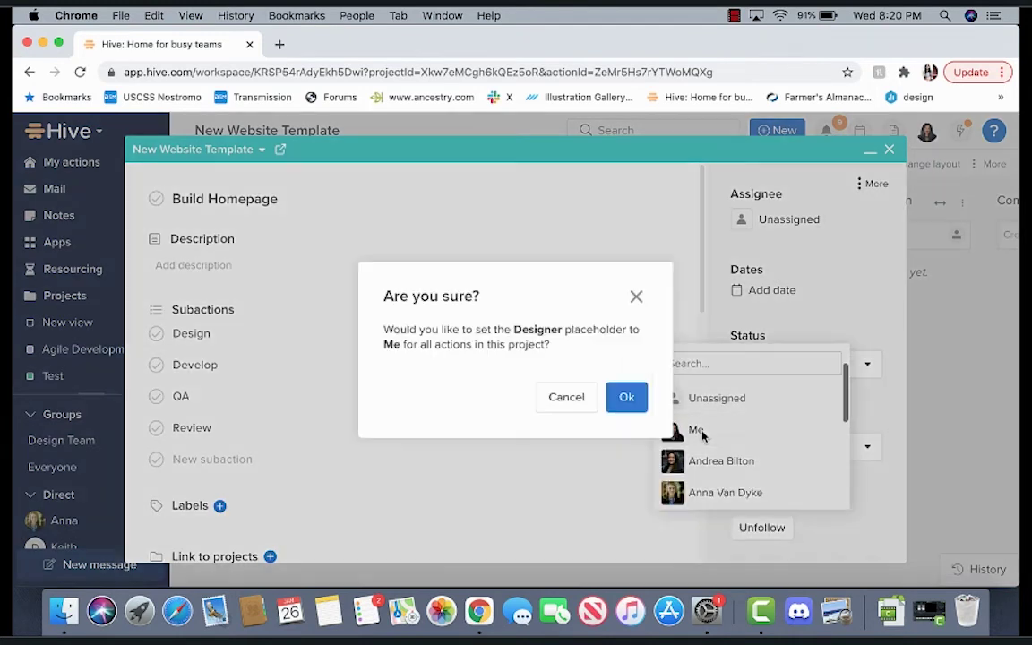
click(619, 399)
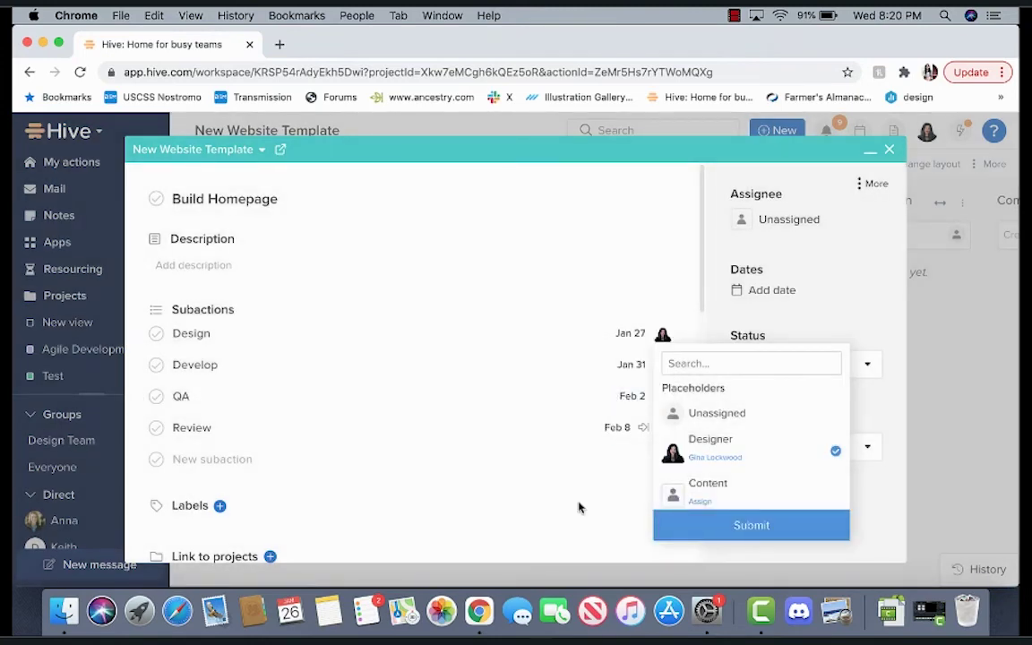
Step: Include all three placeholders in the template settings and save the changes
click(937, 370)
click(991, 164)
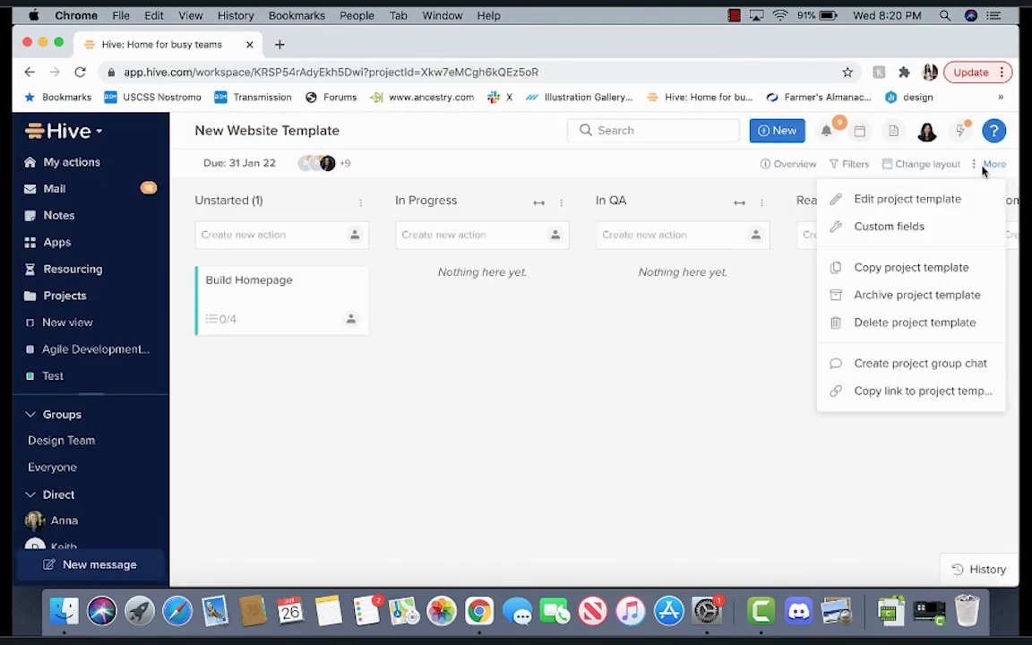
click(956, 194)
scroll(604, 453, down, 2)
scroll(604, 453, down, 3)
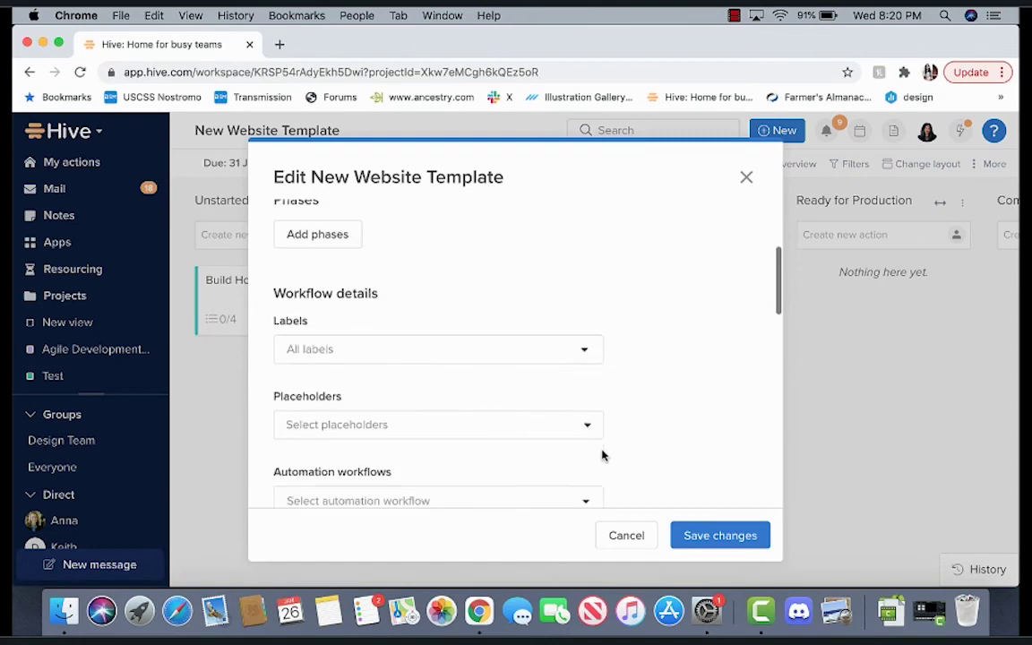
click(592, 431)
click(583, 275)
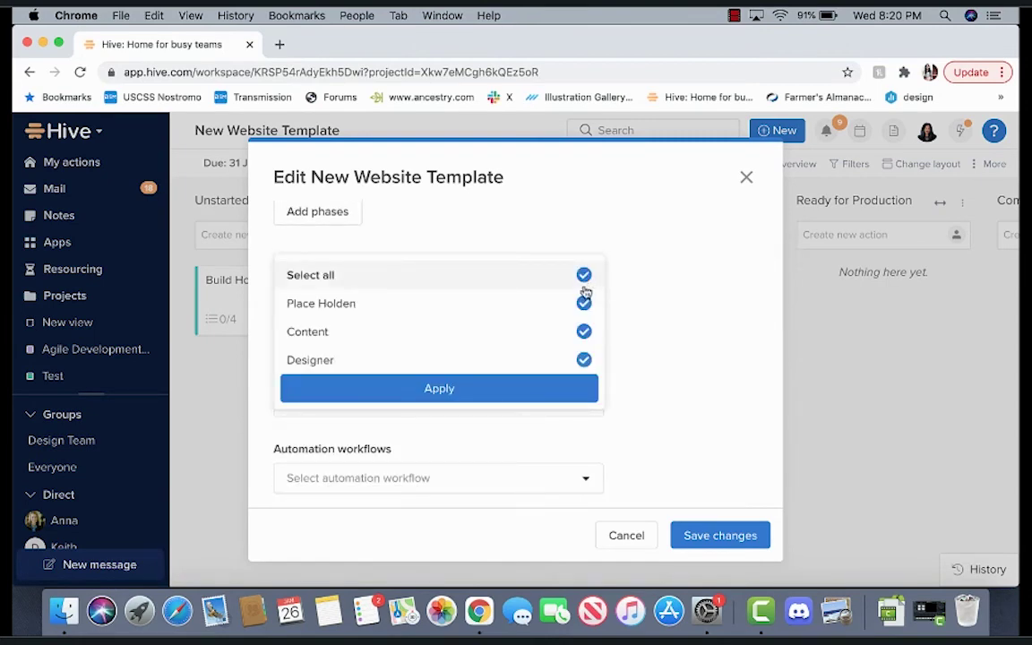
click(582, 389)
click(710, 536)
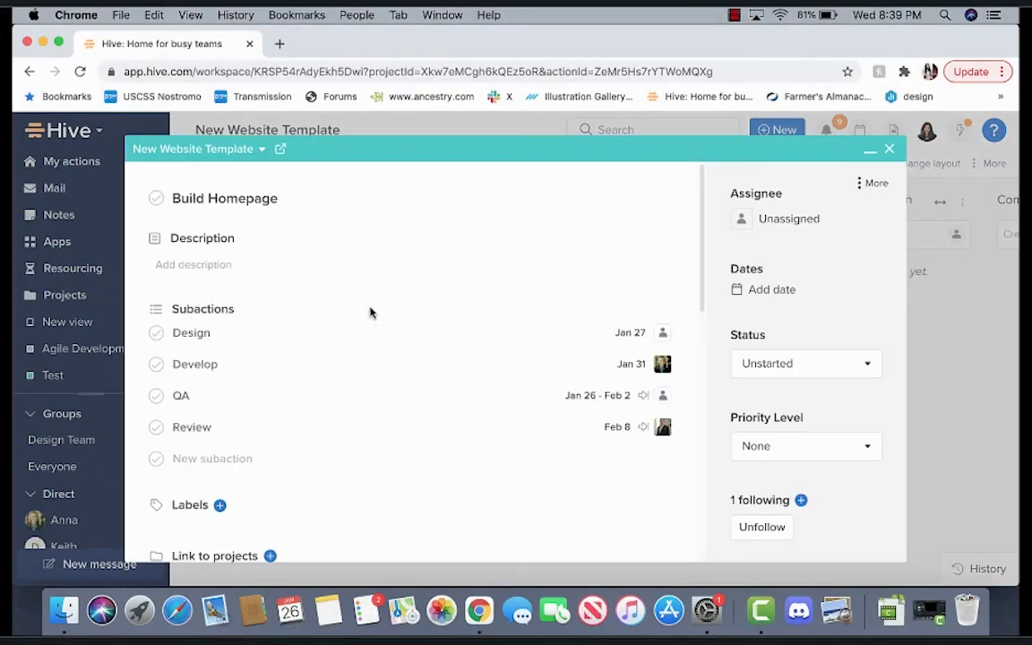
Step: Inspect the QA subaction's dependencies and start/due dates without changing them
click(443, 400)
scroll(445, 462, down, 1)
scroll(446, 462, down, 2)
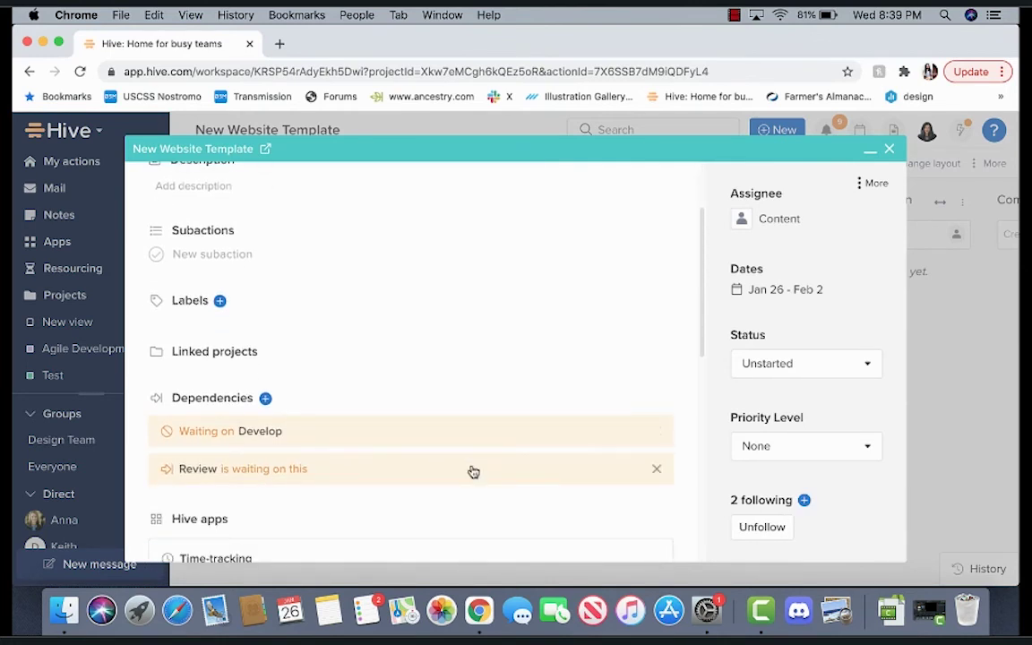
click(792, 299)
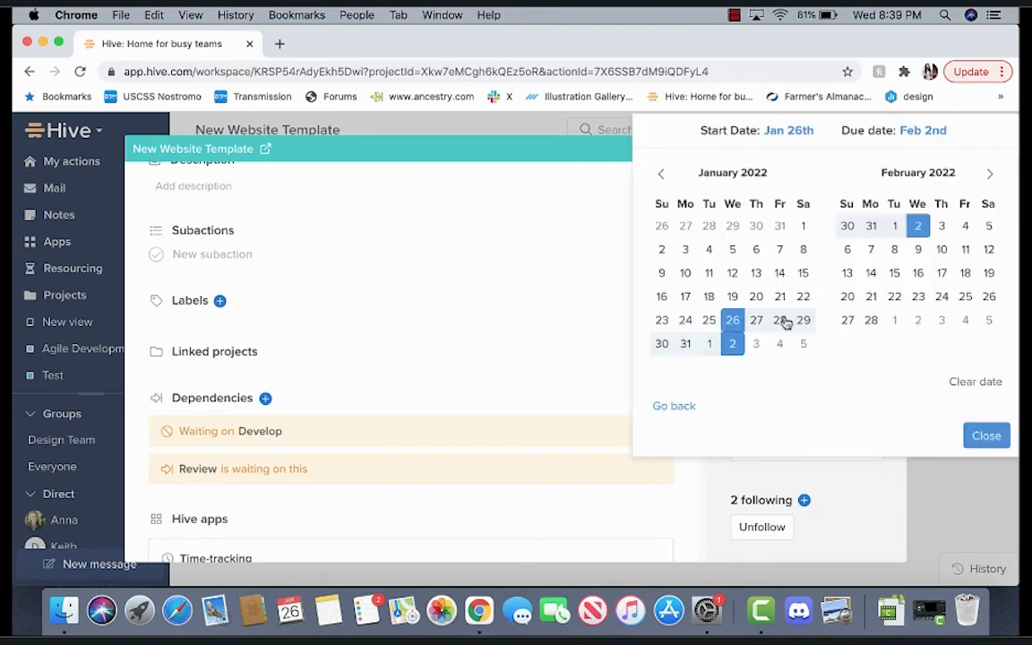
click(564, 366)
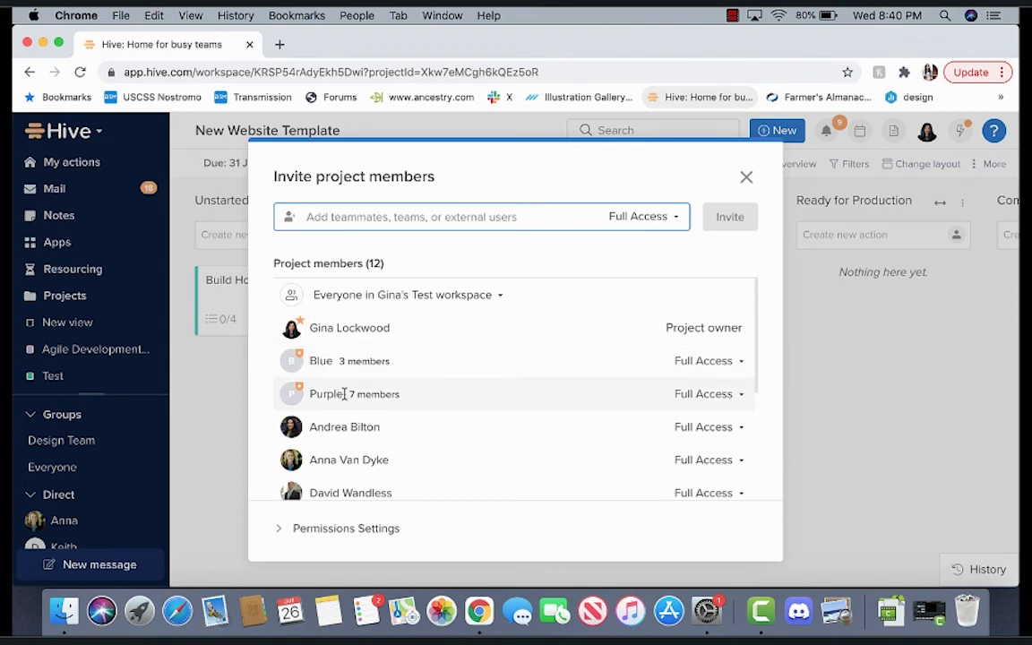
Step: Scroll the member list and expand Permissions Settings to view edit and access rules
mouse_move(374, 394)
scroll(371, 400, down, 2)
scroll(371, 400, down, 1)
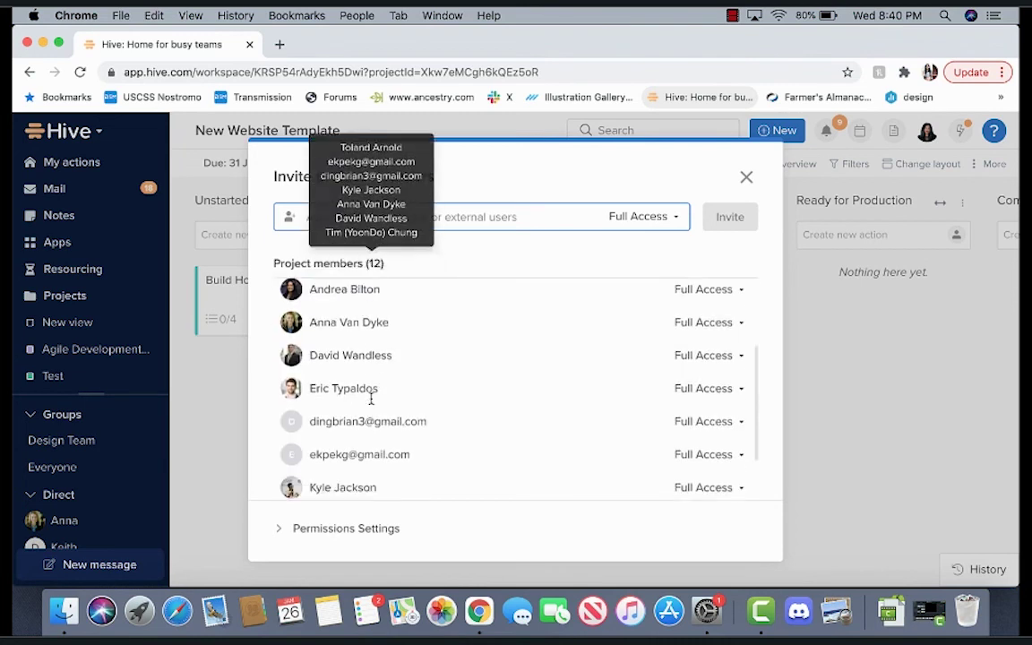
scroll(371, 402, down, 1)
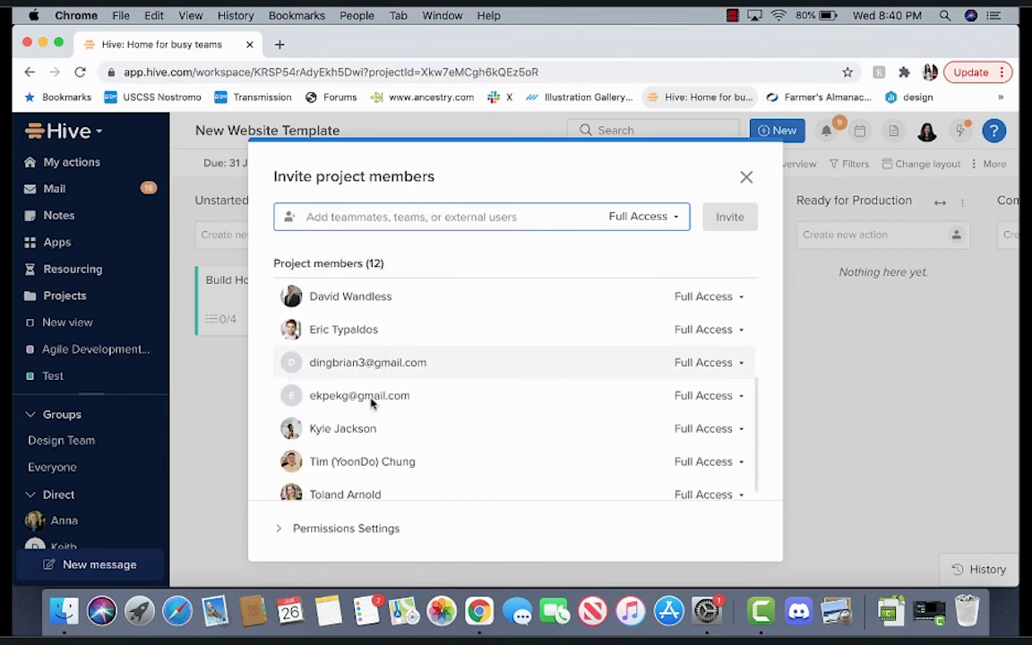
click(361, 530)
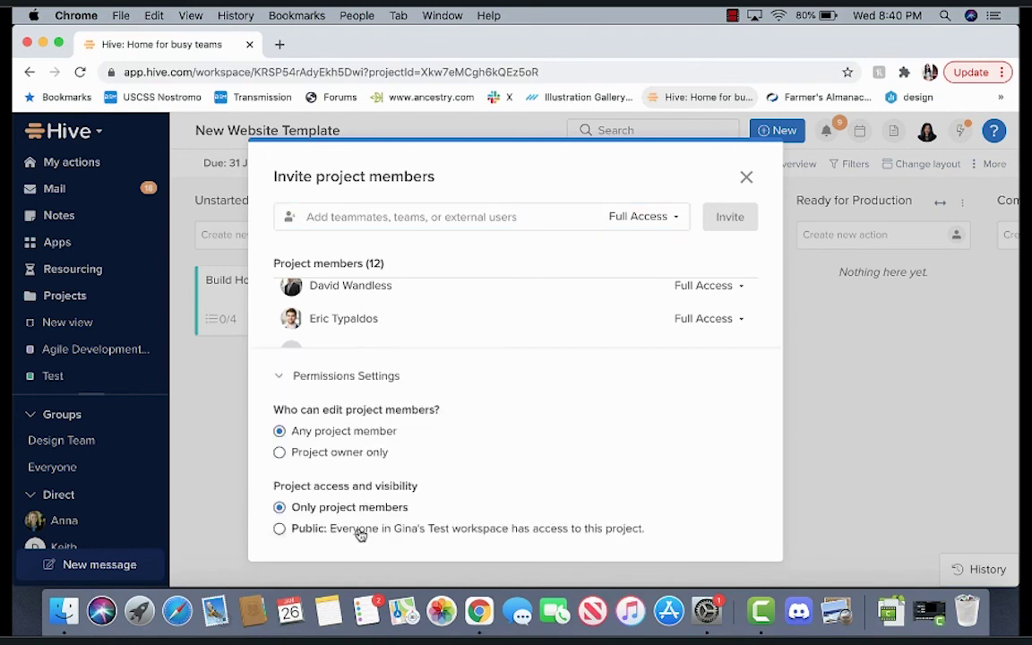